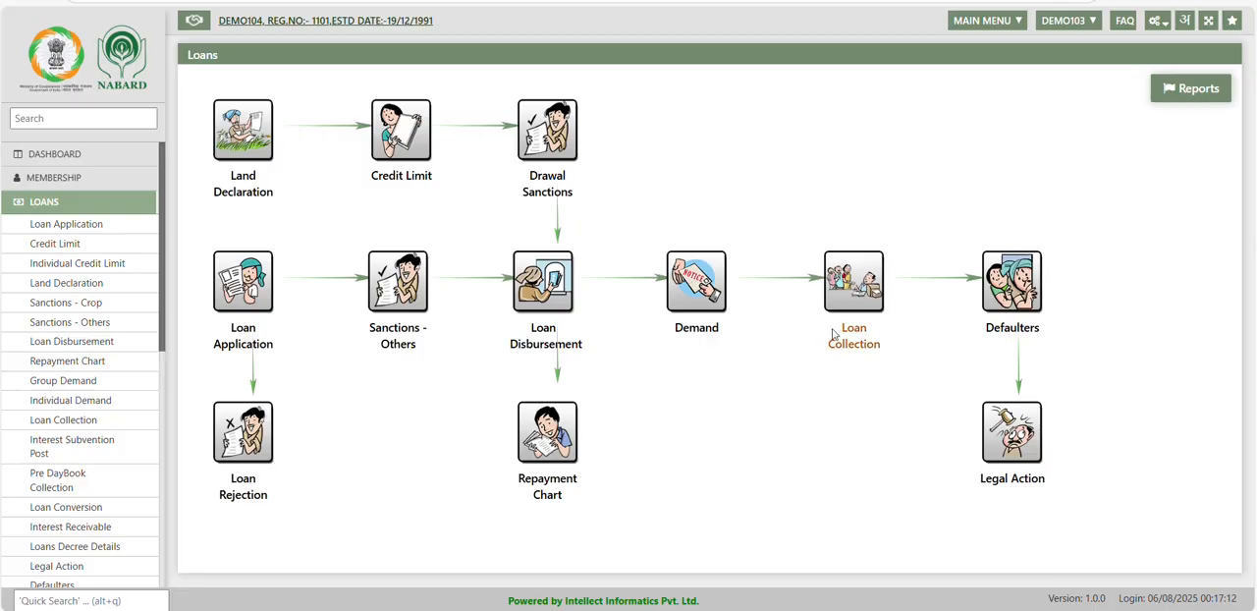
Open the Loan Collection form and load the fourth member record from a Normal KCC member search by name "a".
drag(841, 332, 888, 360)
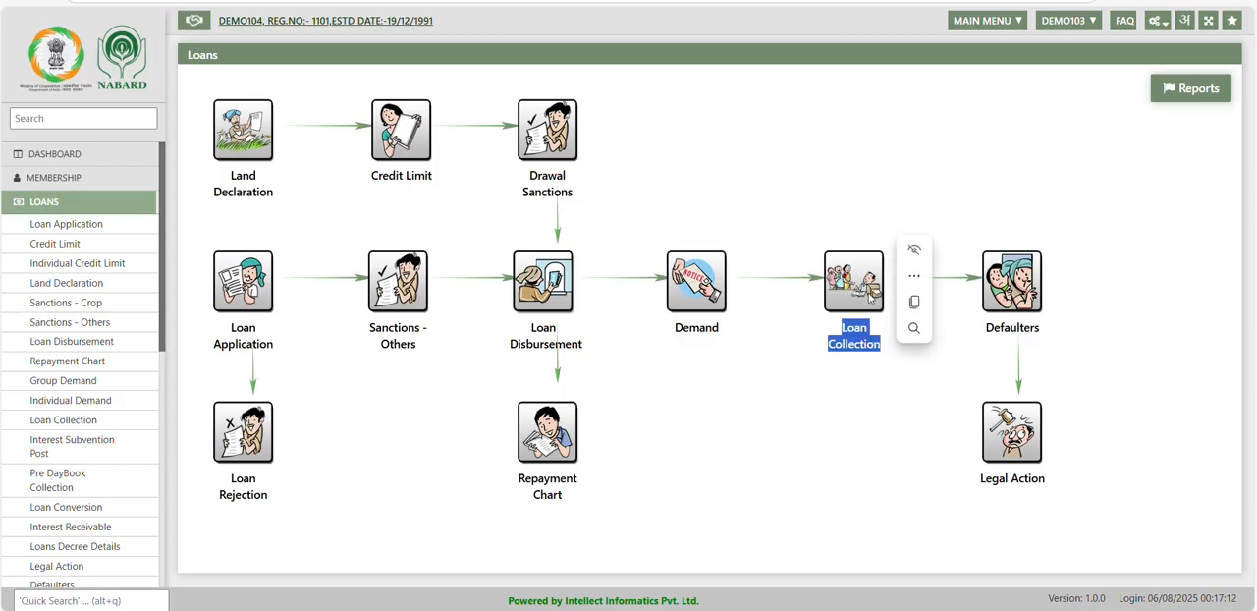
click(866, 287)
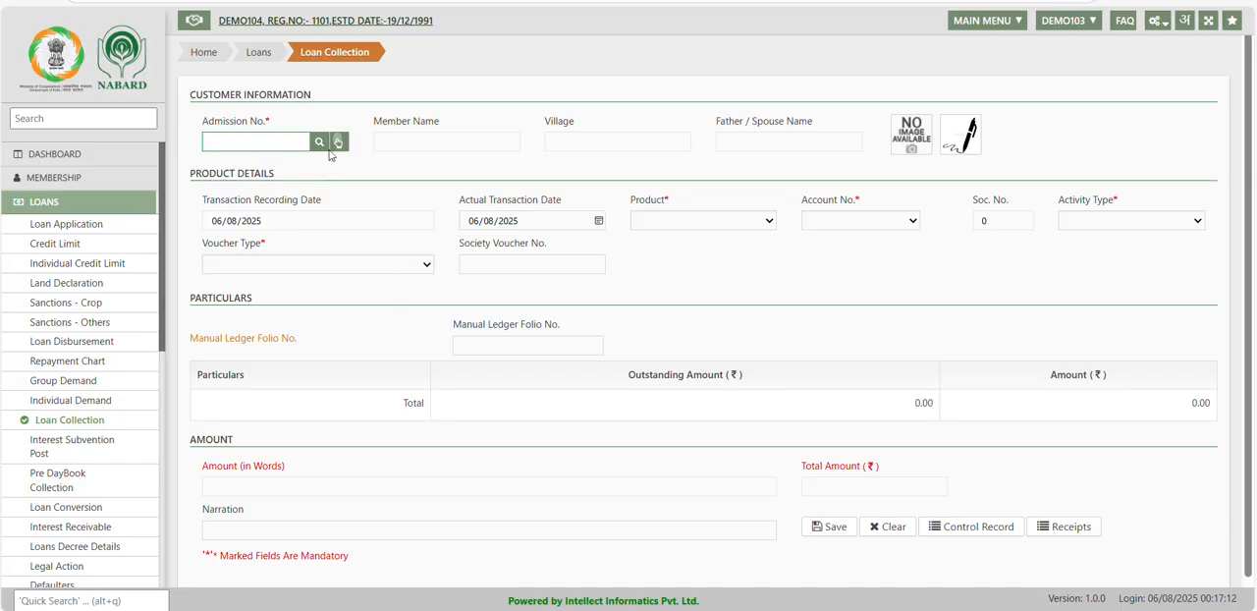
click(320, 142)
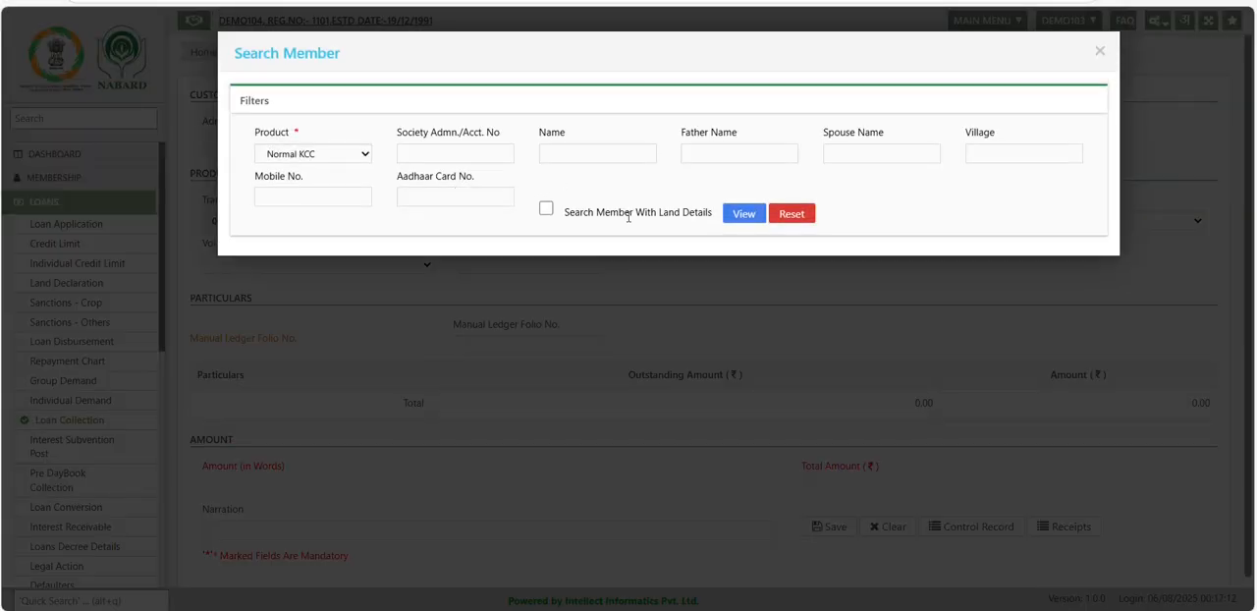
click(593, 158)
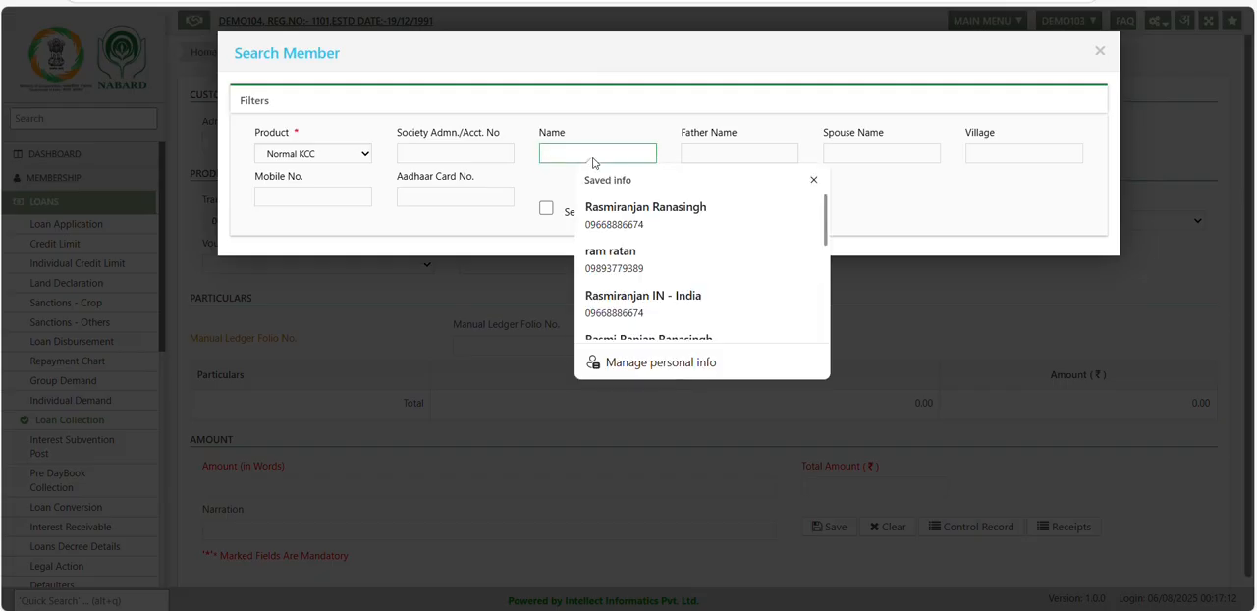
text(agriculture Depatme)
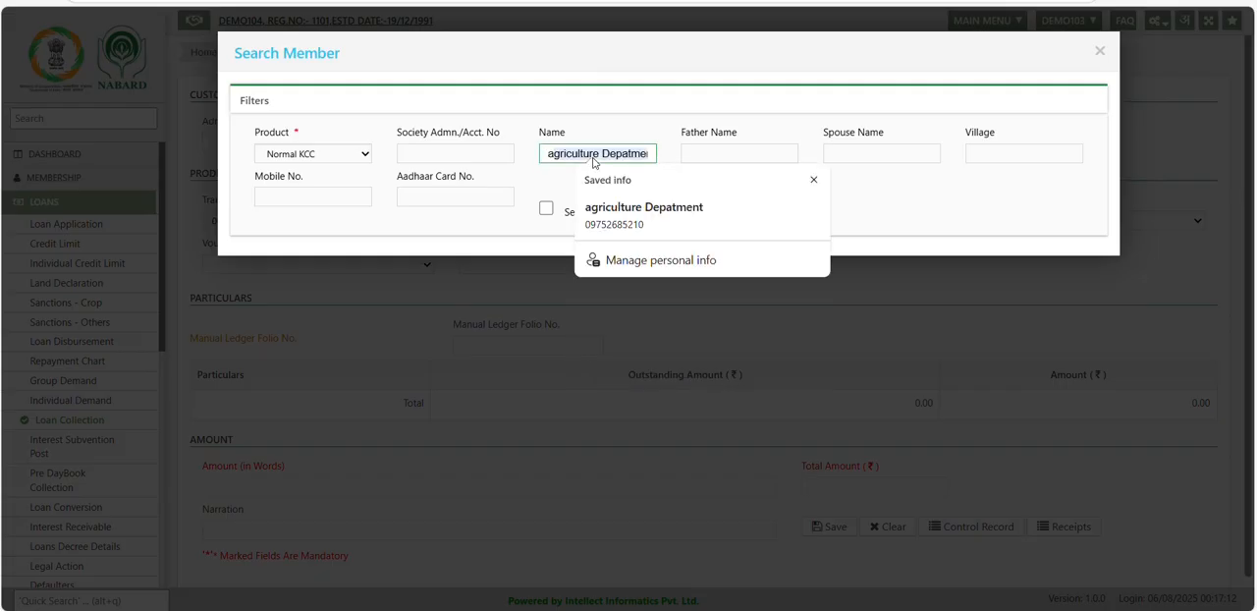
click(523, 218)
click(745, 214)
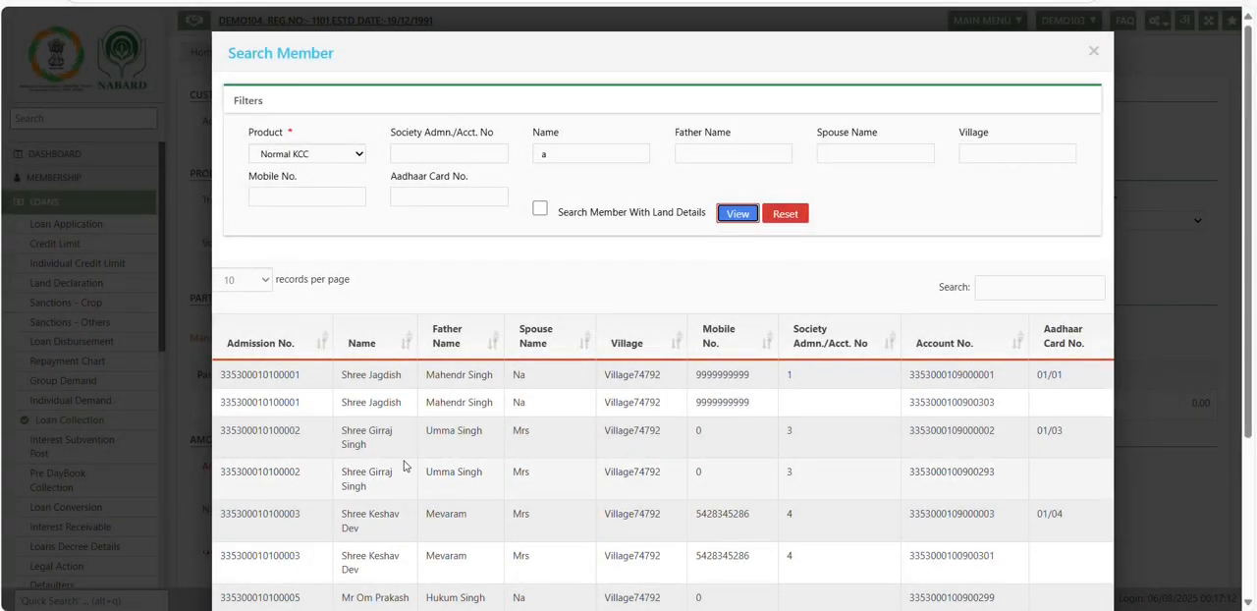
click(279, 471)
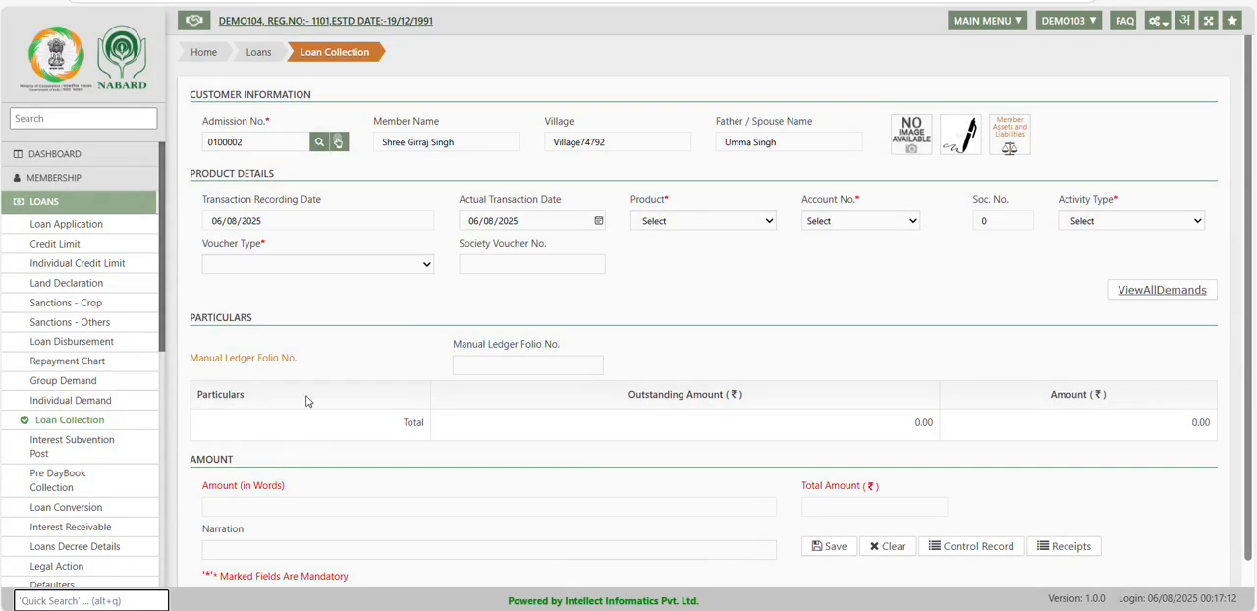
Choose the Normal KCC product, the member's first listed account and the Loans Collection activity type.
click(663, 218)
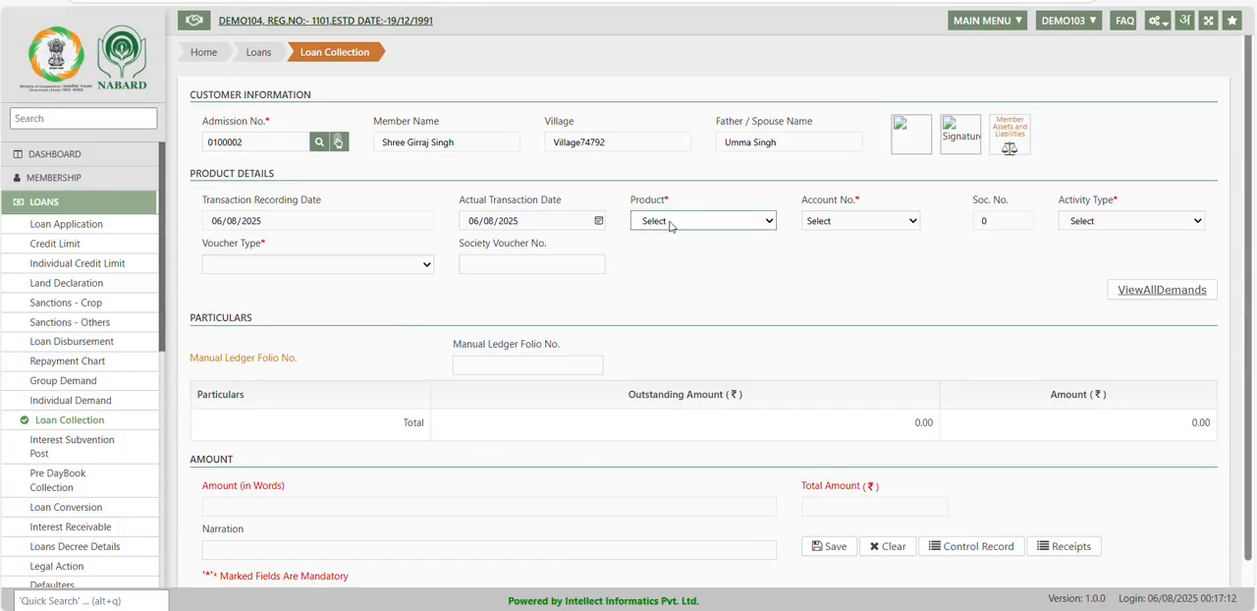
click(689, 271)
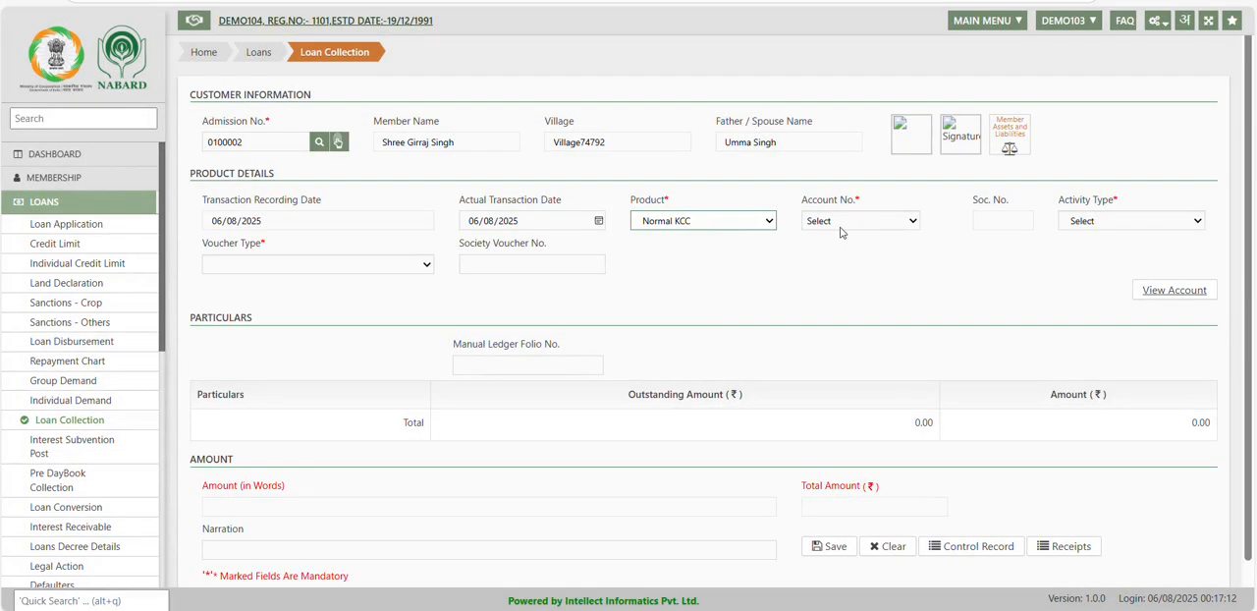
click(843, 225)
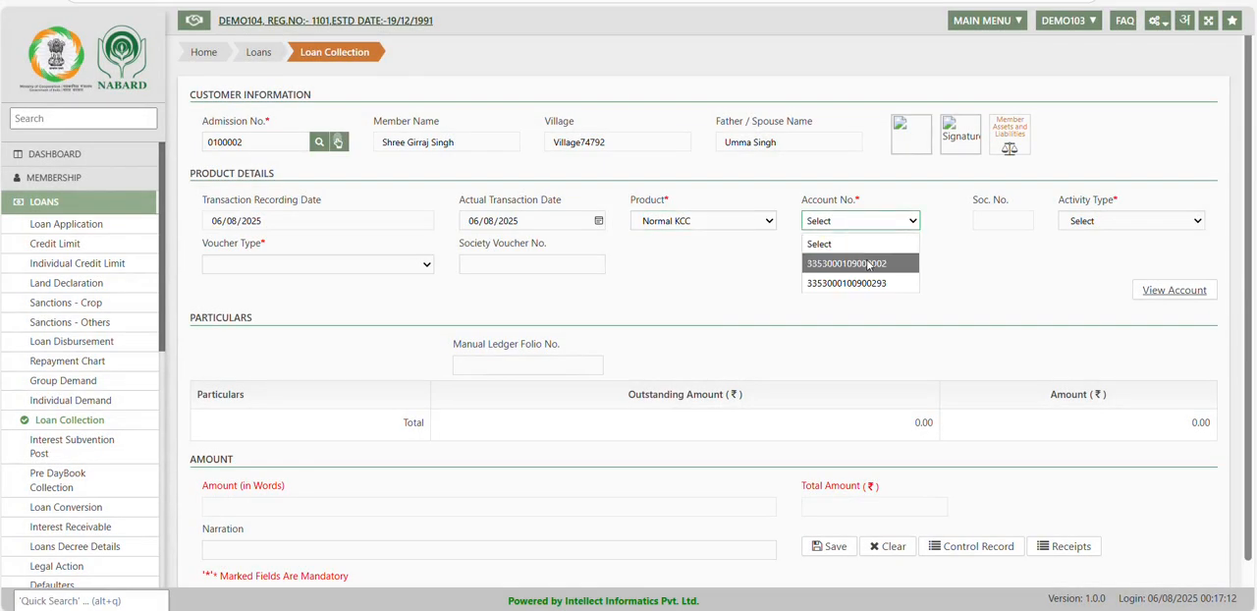
click(868, 263)
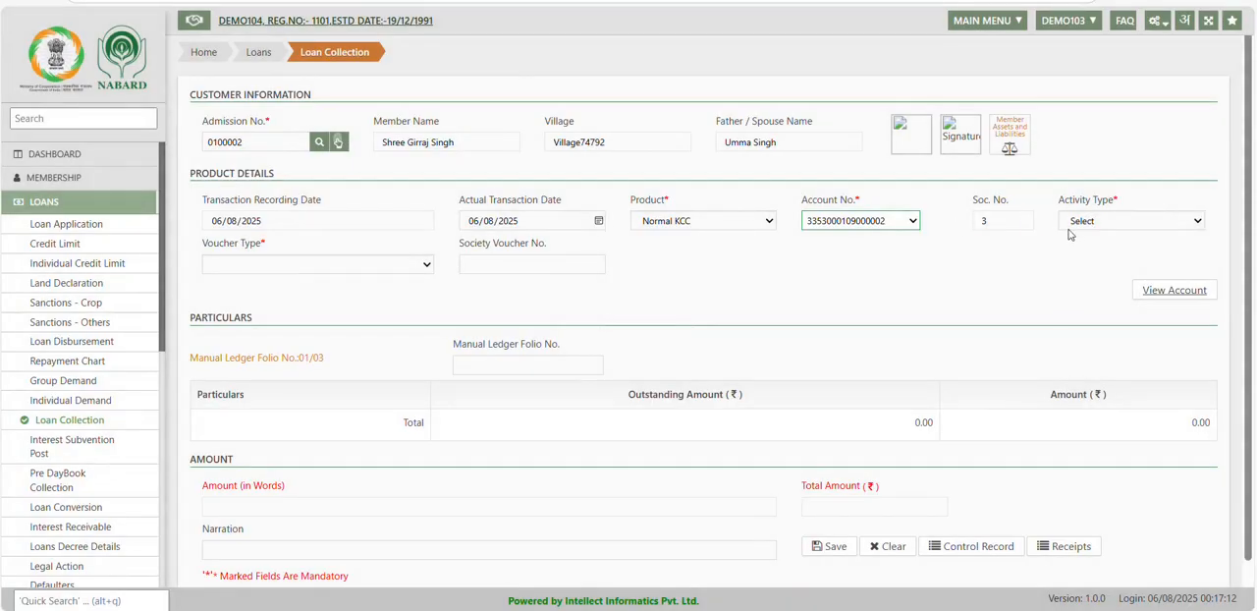
click(1111, 222)
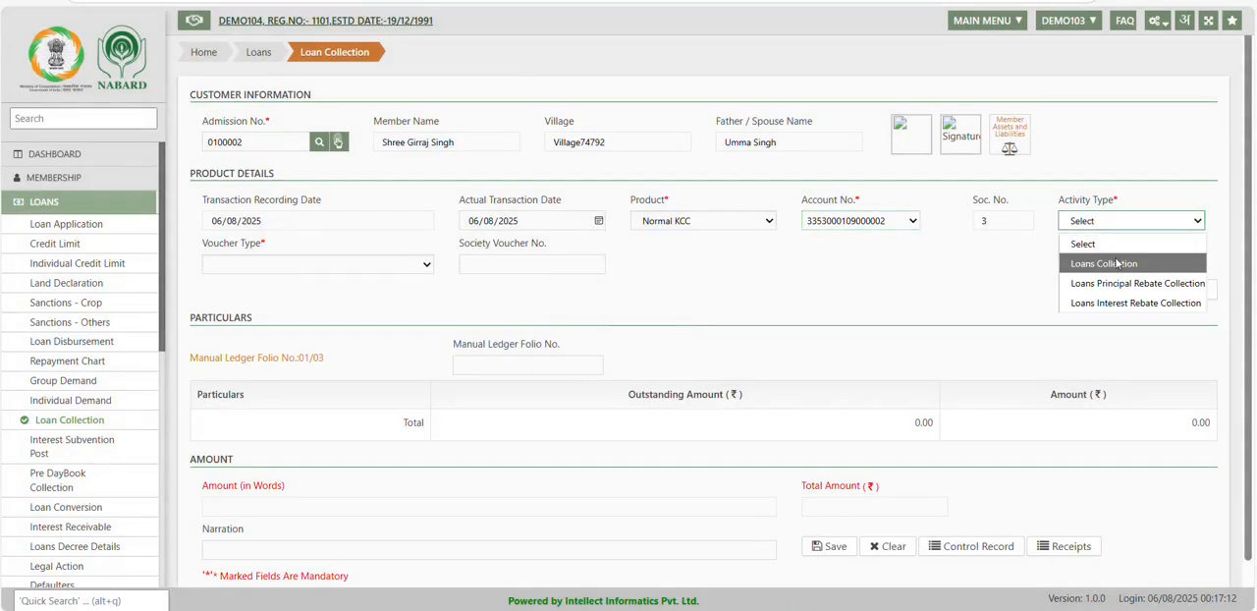
click(1116, 263)
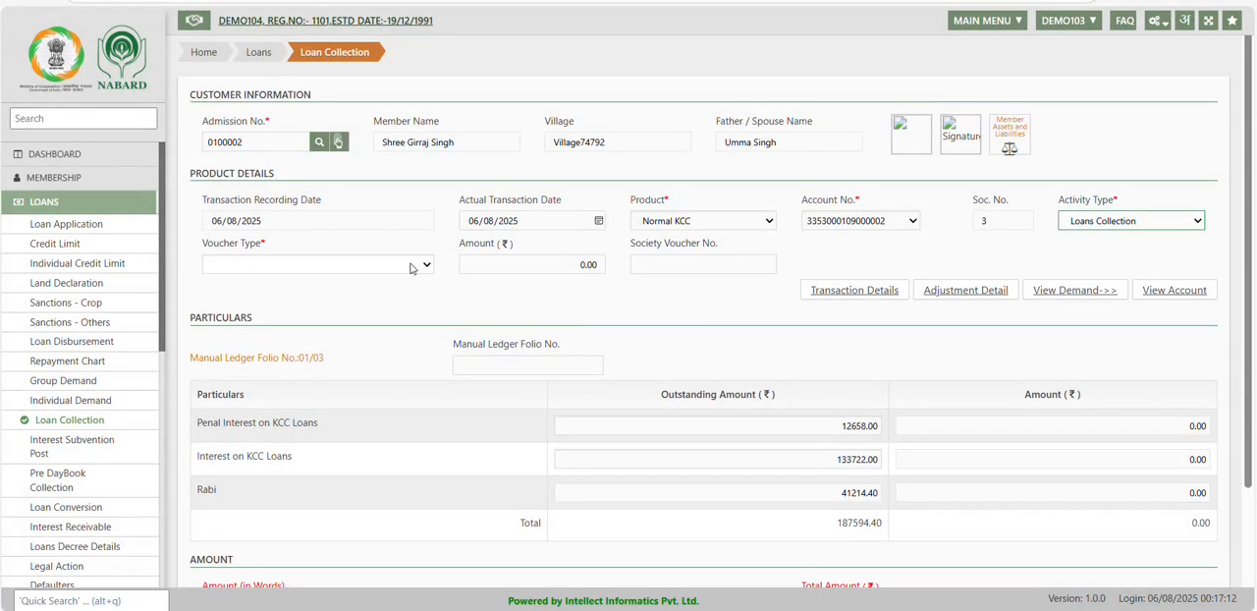
Set the voucher type to Transfer and generate a new batch for the collection.
click(410, 268)
click(300, 325)
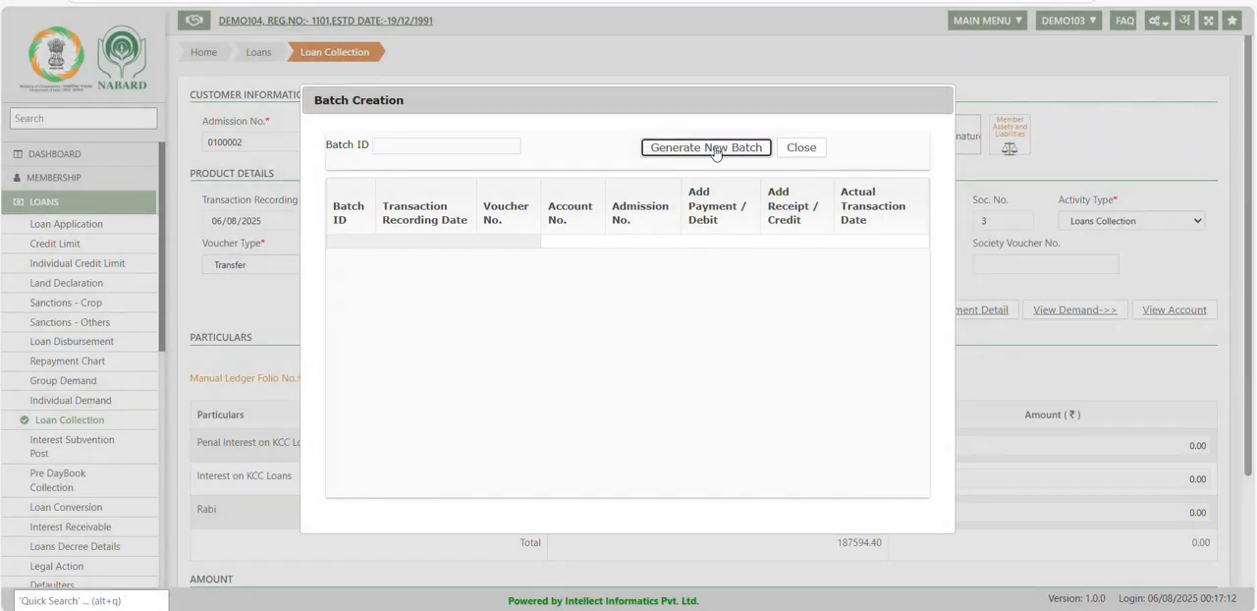
click(714, 147)
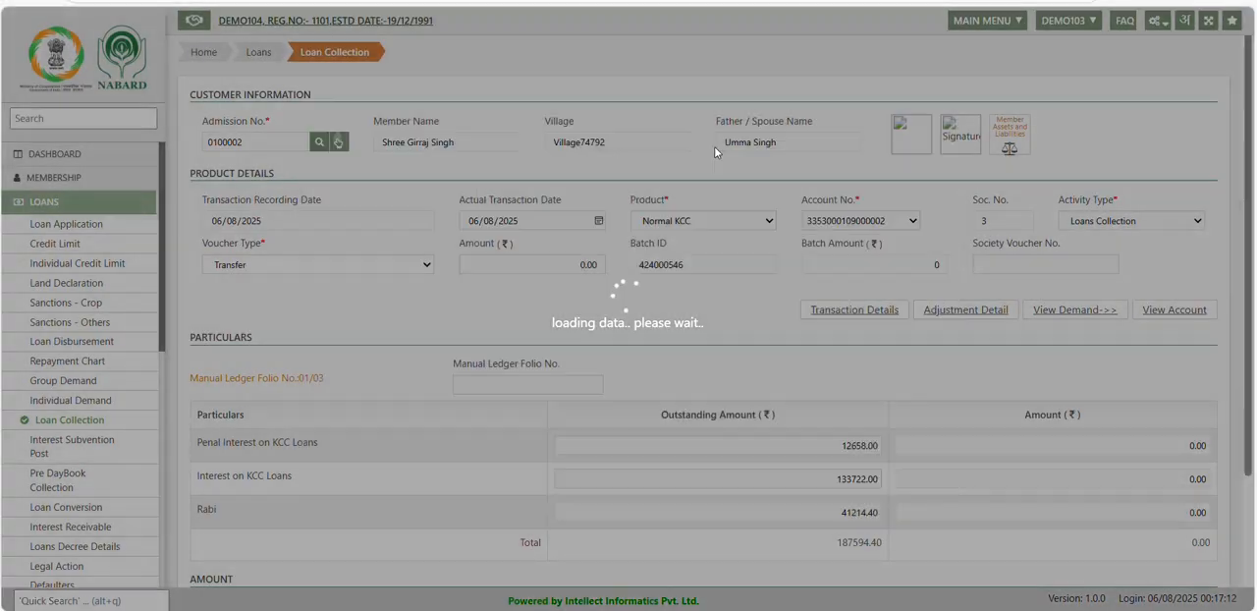
Examine the outstanding penal interest, interest and Rabi amounts and their total in the particulars table.
scroll(744, 363, down, 2)
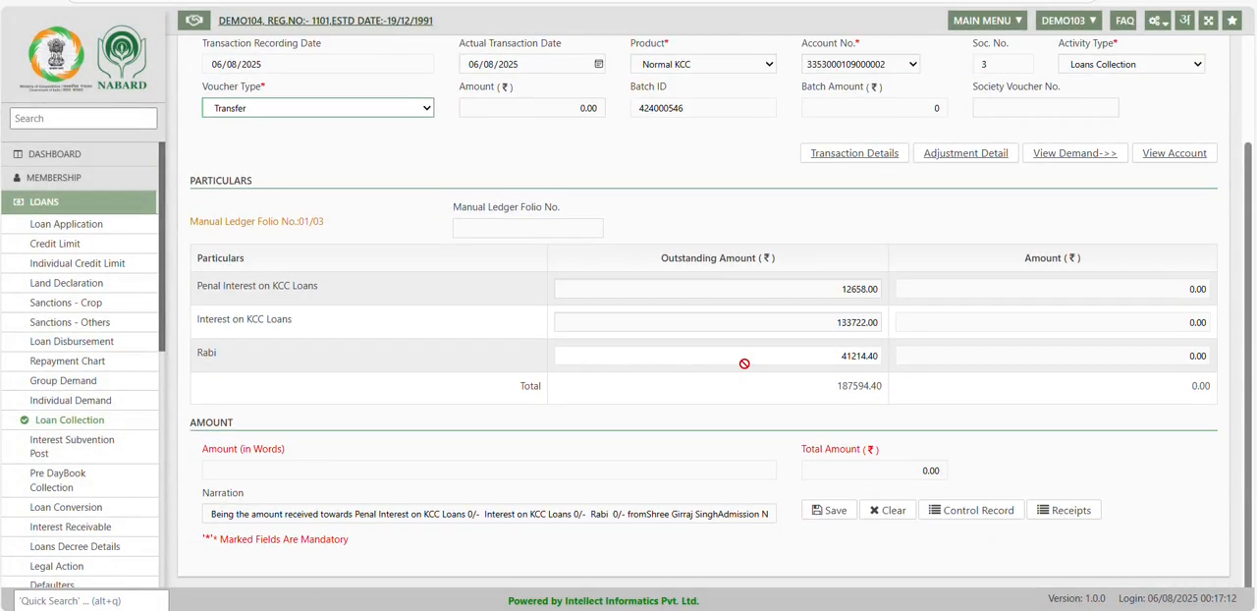
drag(197, 285, 326, 312)
drag(211, 329, 310, 325)
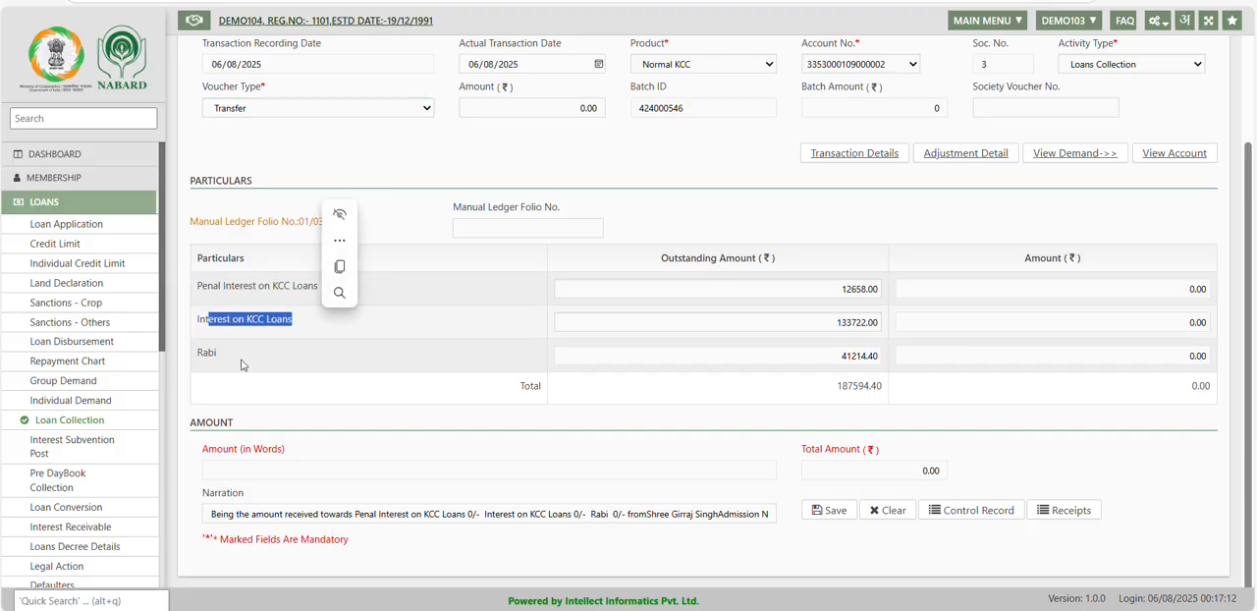
drag(211, 358, 215, 357)
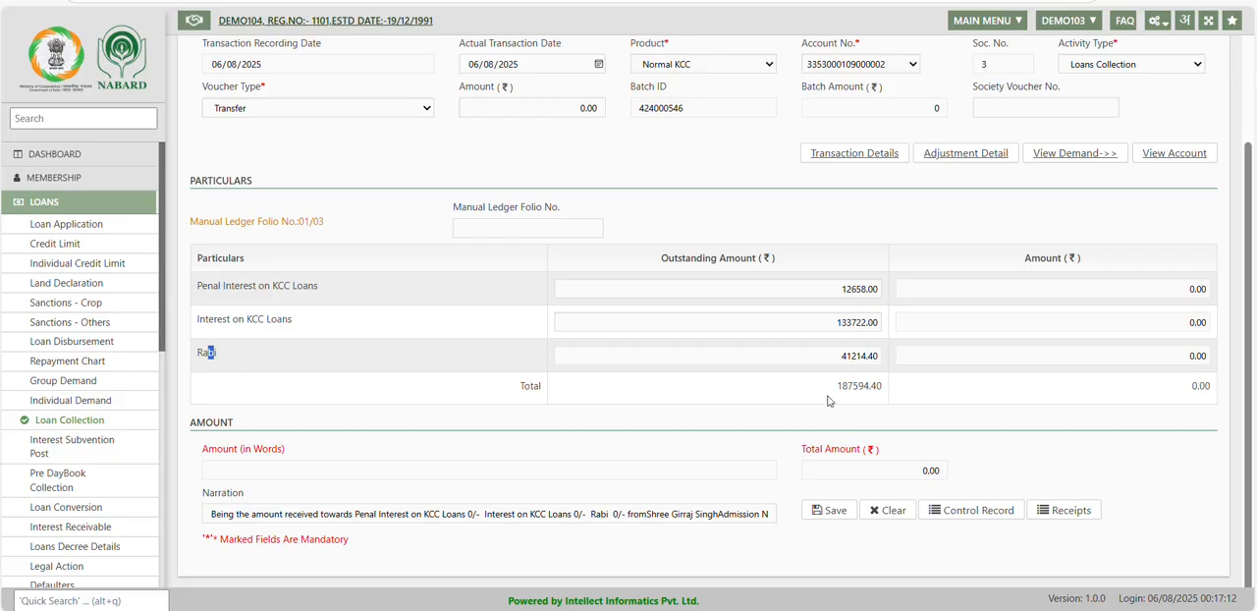
drag(833, 402, 890, 389)
click(832, 287)
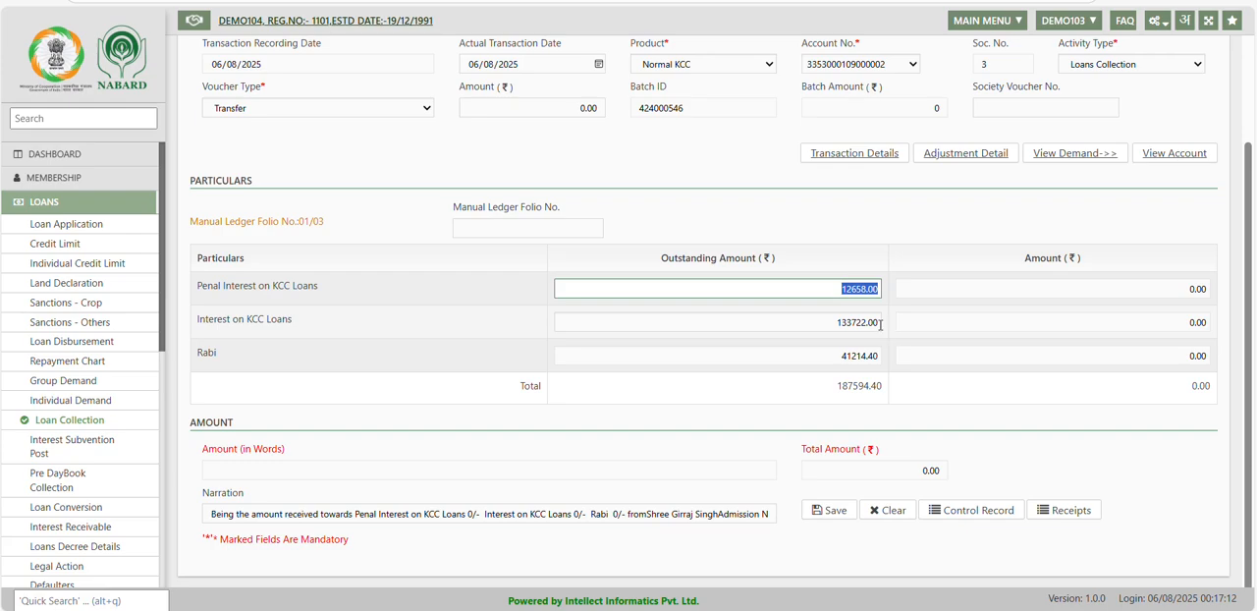
click(837, 304)
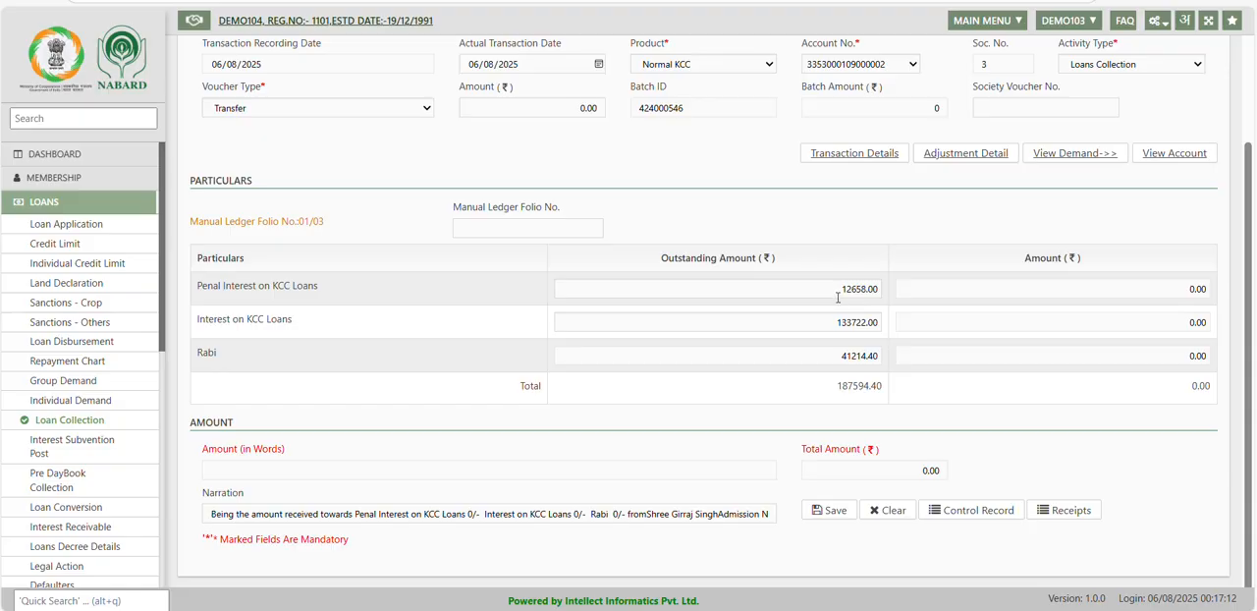
click(837, 295)
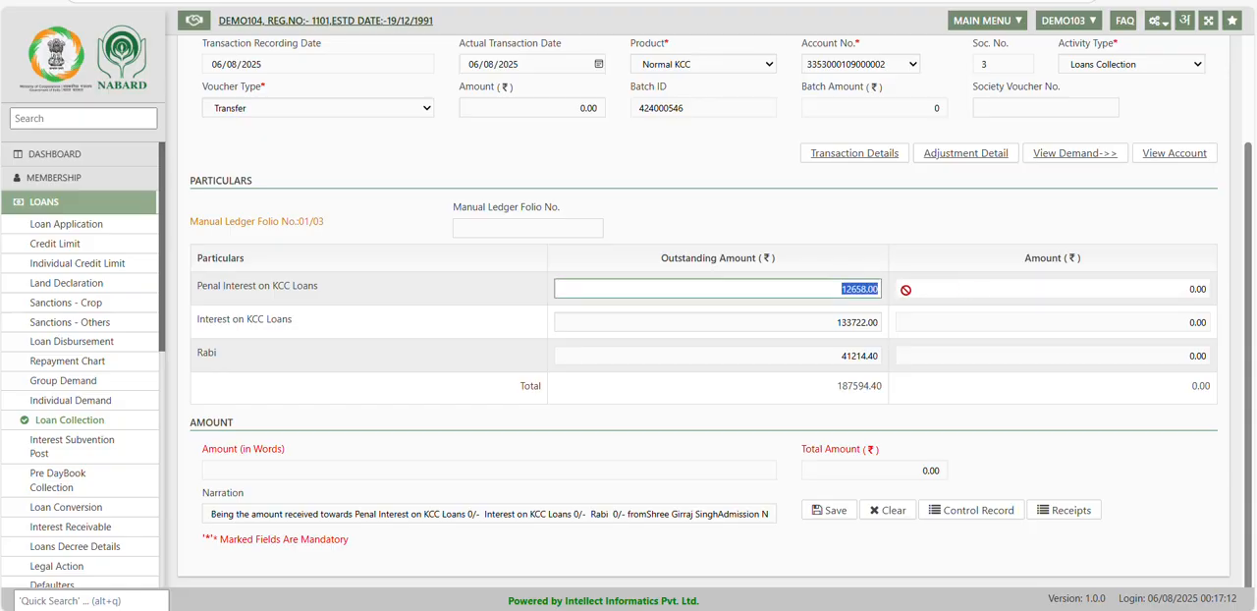
click(1177, 286)
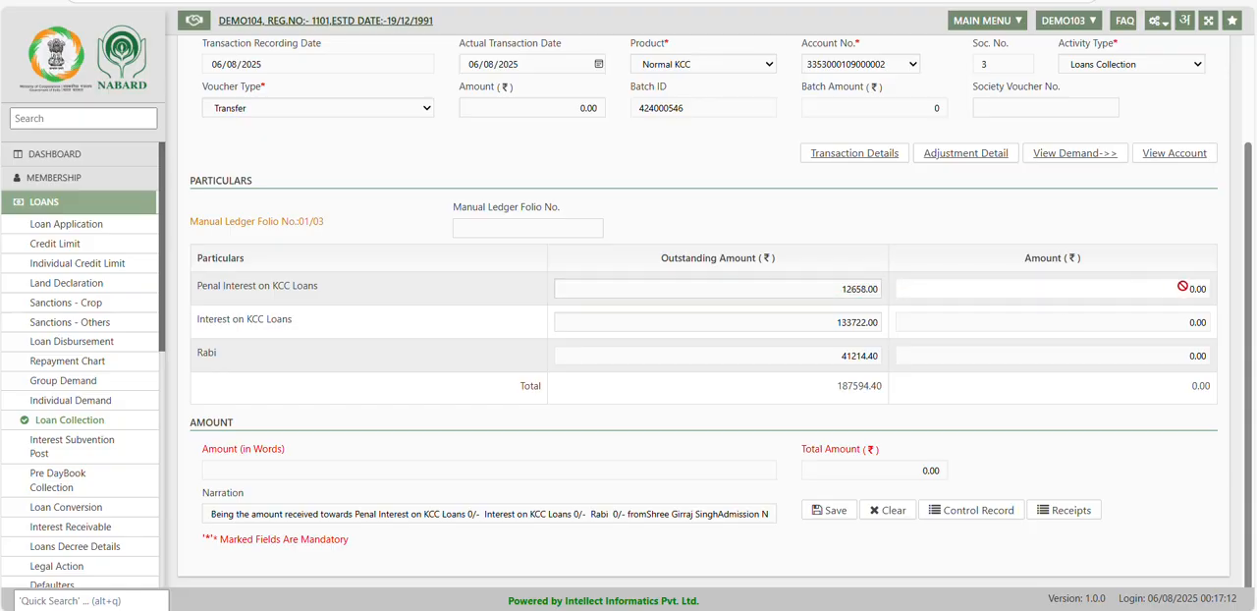
double_click(1182, 285)
Copy the total outstanding amount into the transaction amount, 187594.40, to distribute it across the particulars.
drag(829, 391, 949, 388)
key(ctrl+c)
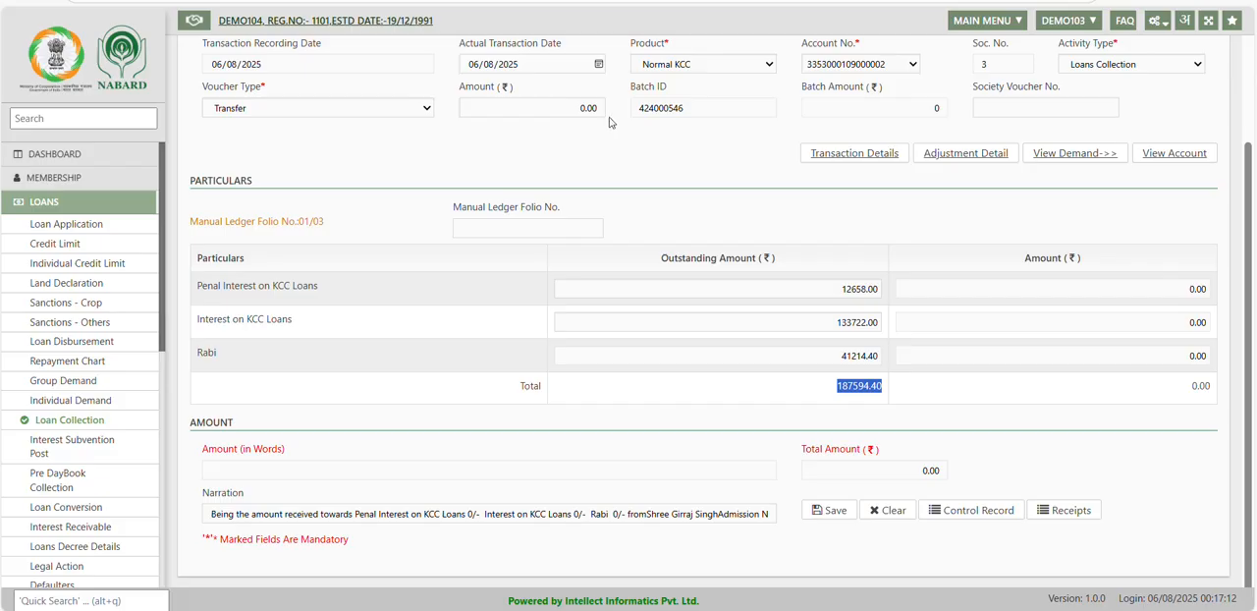
click(550, 107)
key(ctrl+v)
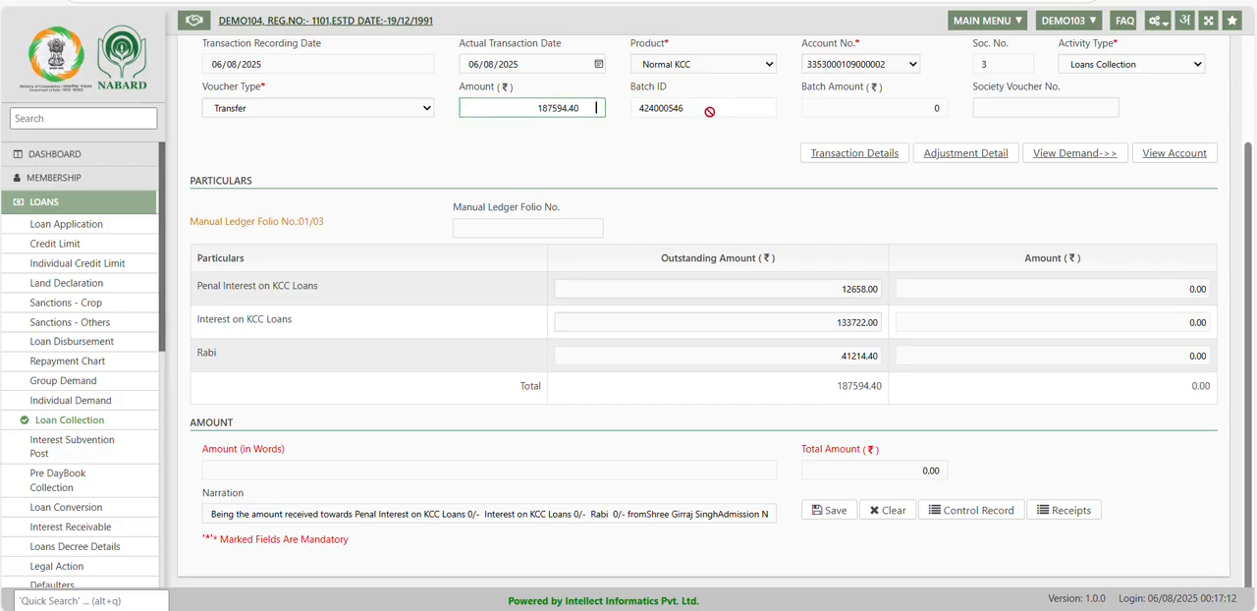
click(710, 173)
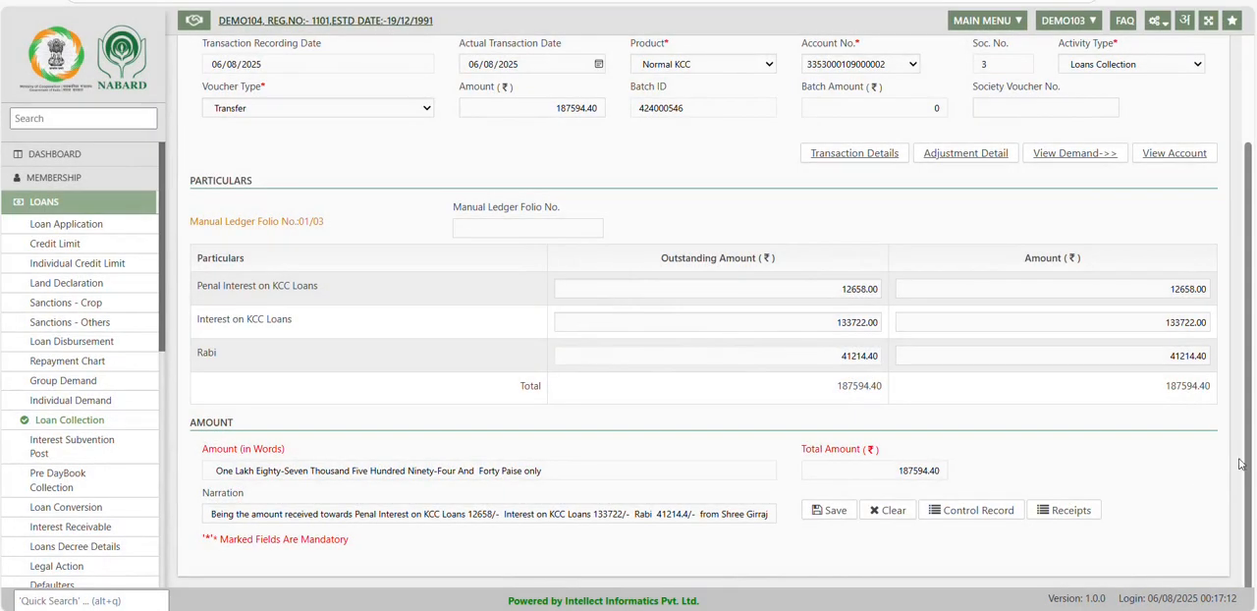
Set the collected amount for Rabi to 0 in the particulars table.
click(1156, 359)
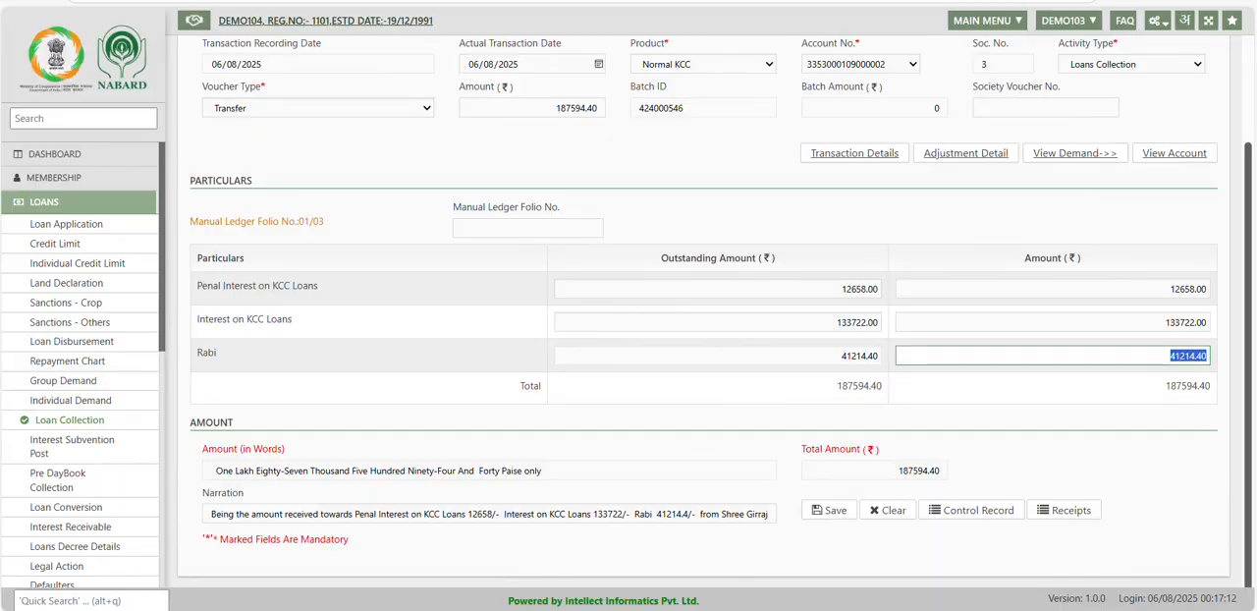
key(BackSpace)
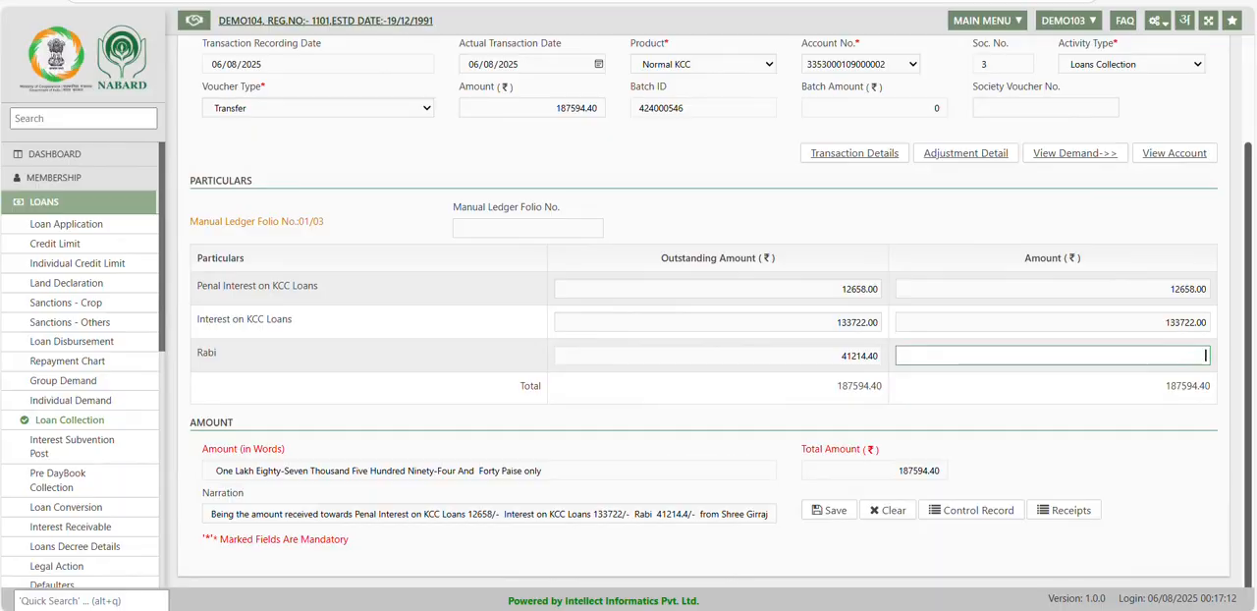
click(1191, 506)
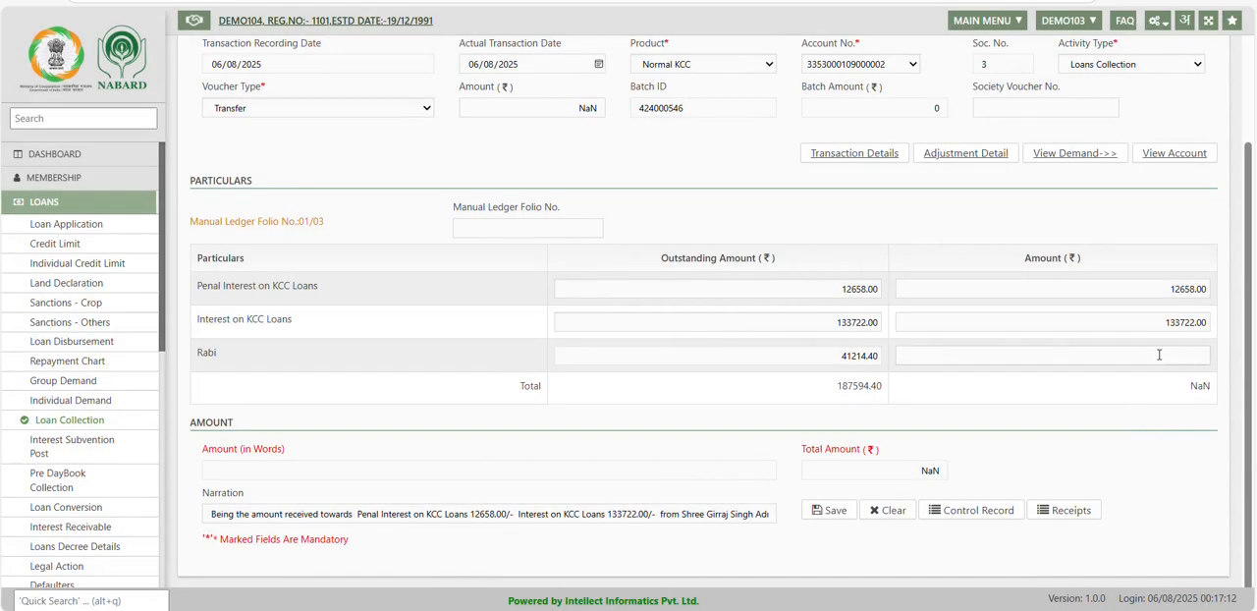
click(1159, 354)
text(0)
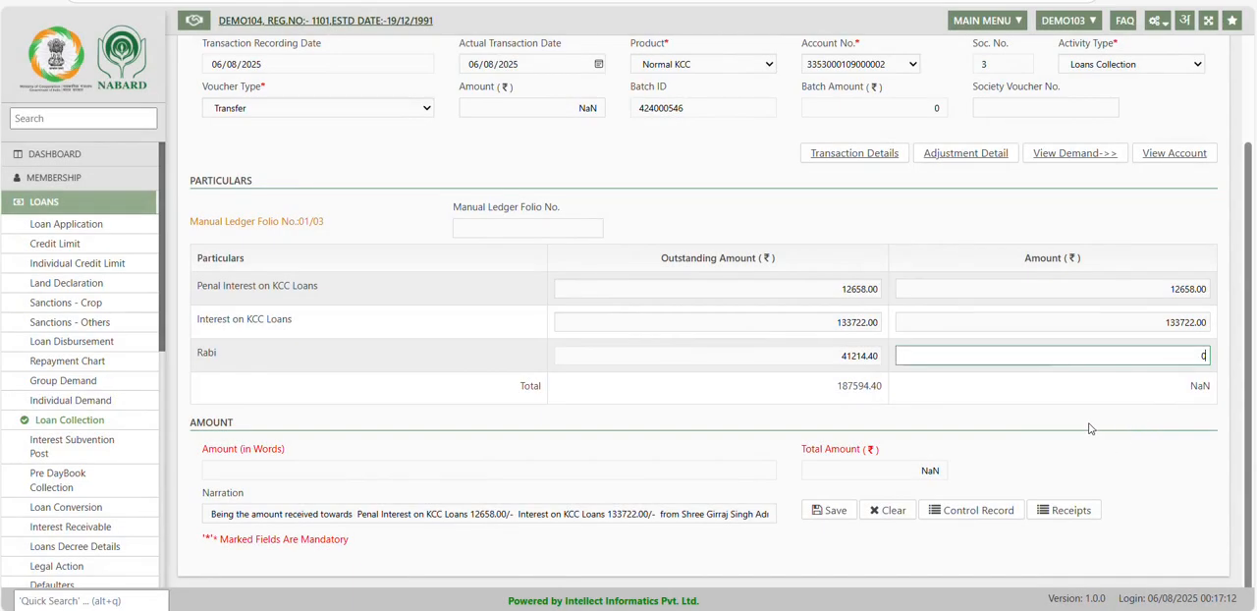
click(1087, 424)
Set the transaction amount to 146380.00, matching the total of the collected particulars.
drag(1160, 392, 1217, 389)
click(1144, 398)
click(1141, 403)
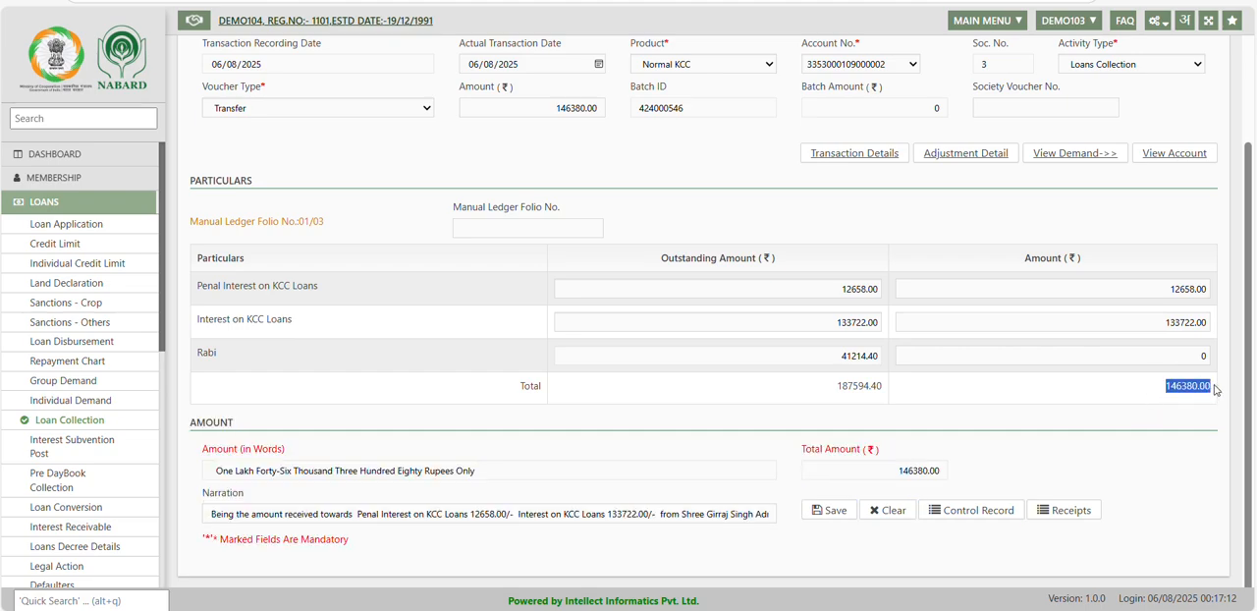
drag(547, 106, 717, 98)
click(718, 98)
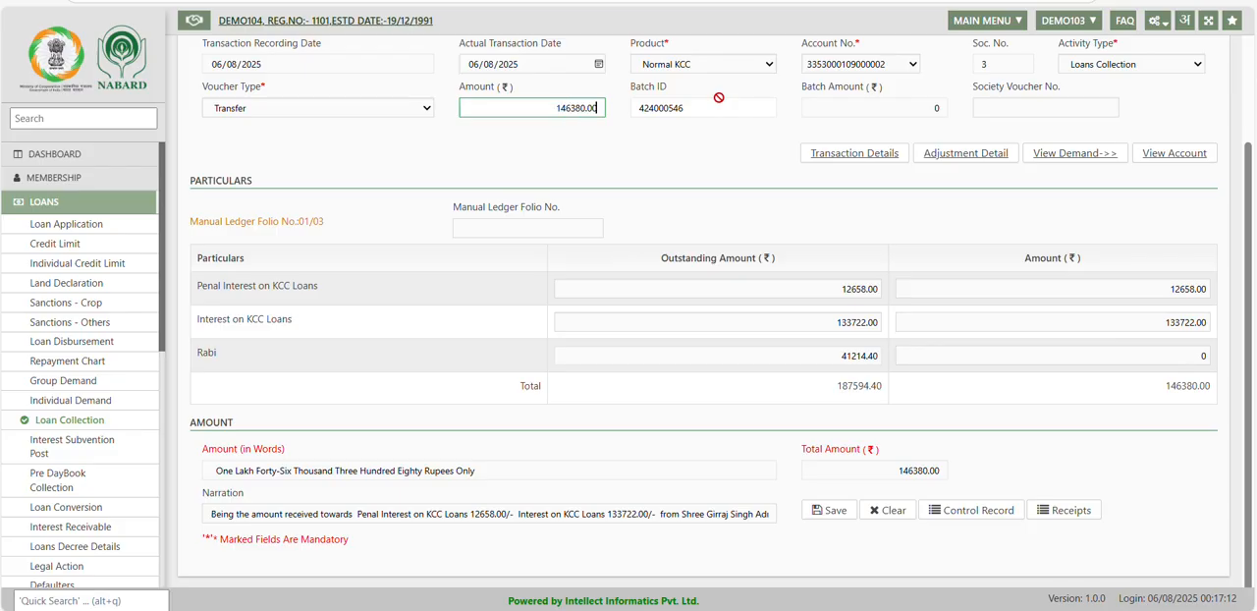
click(705, 186)
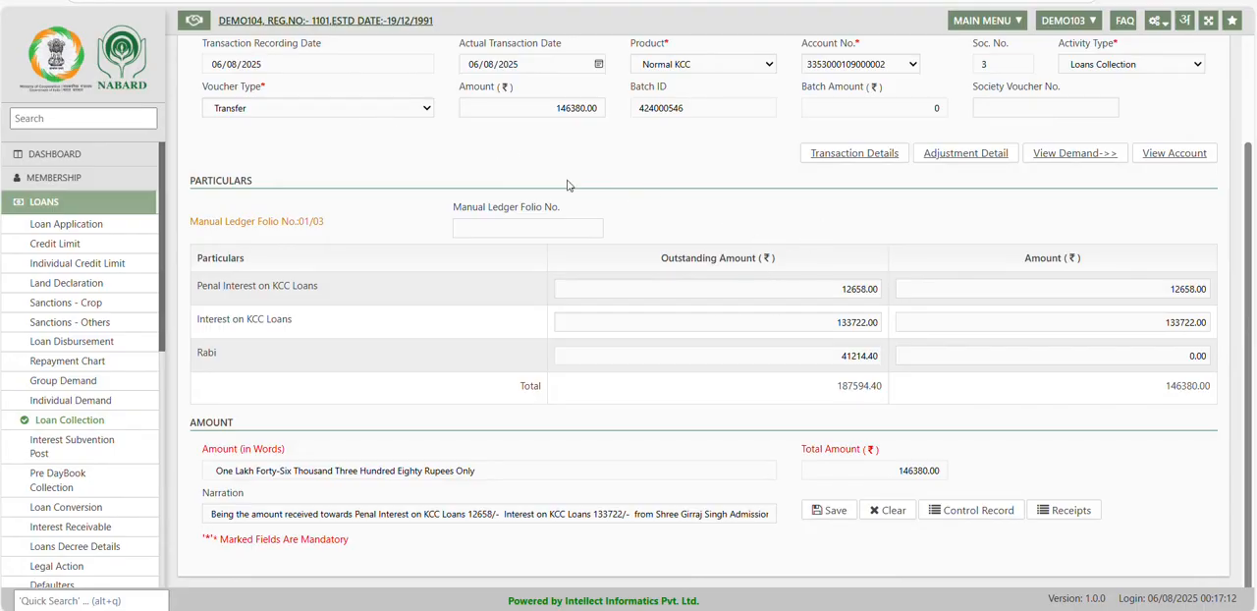
Save the loan collection transaction, accept its amount and close the resulting message.
click(828, 511)
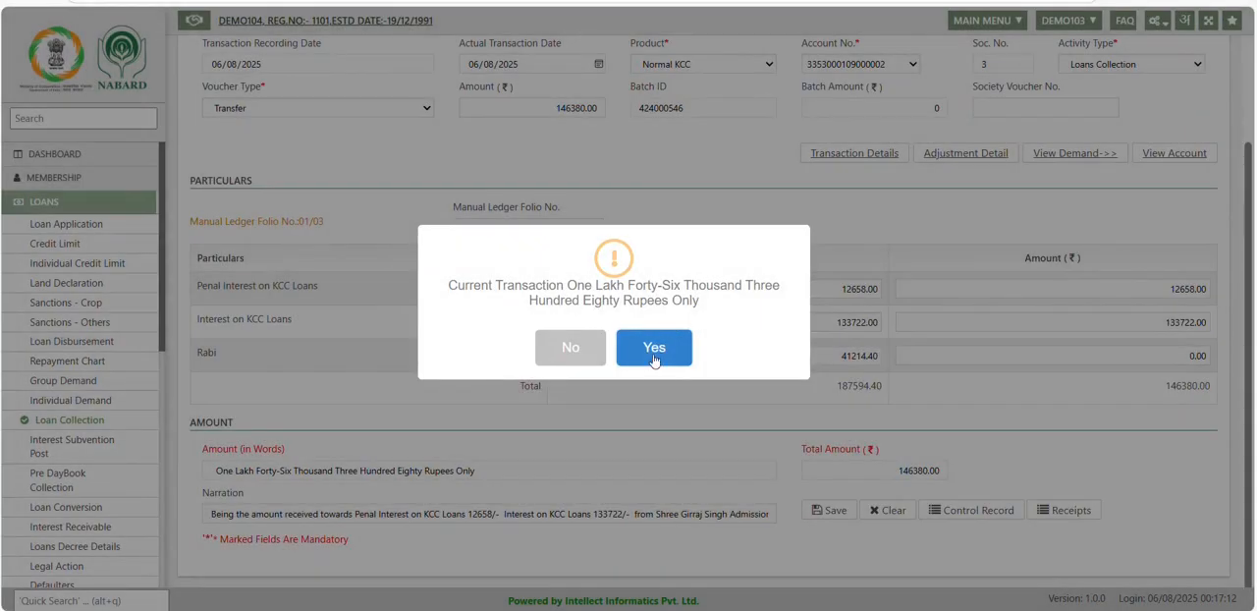
click(654, 359)
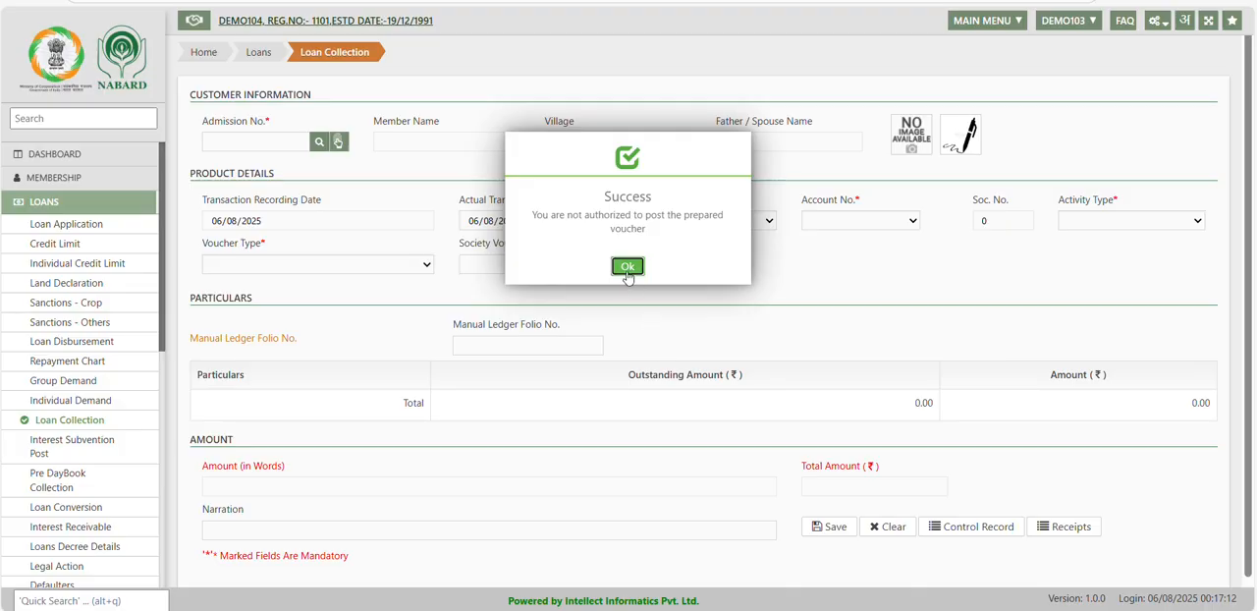
click(627, 271)
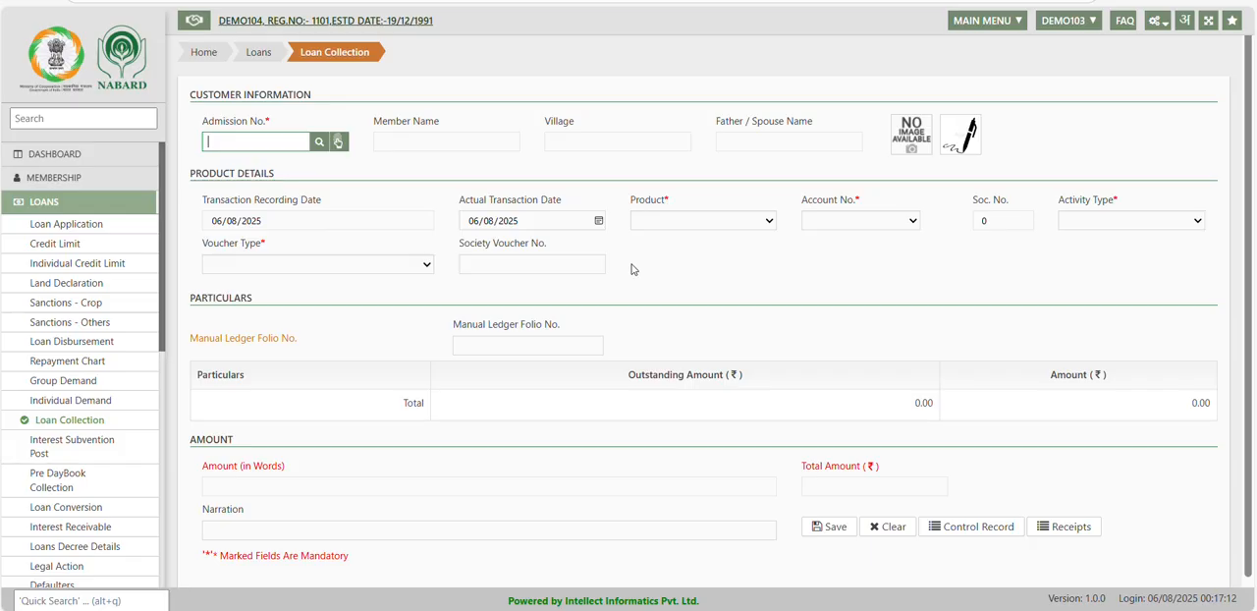
Search the Normal KCC members by the name text "a" and select the third listed record for the loan collection.
click(320, 143)
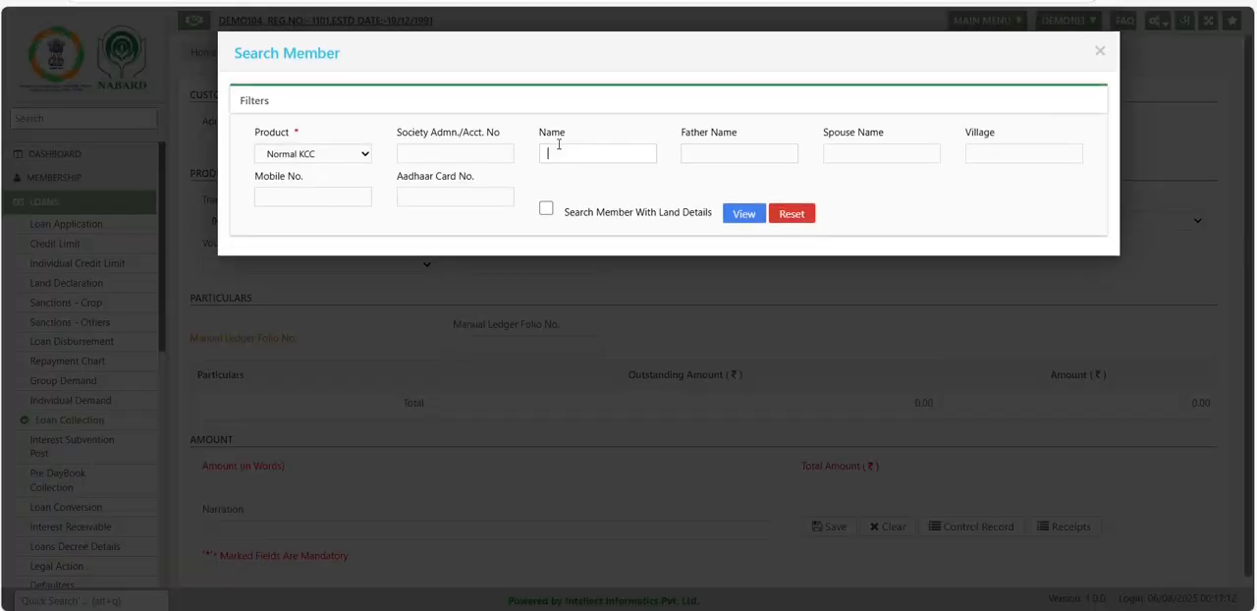
text(a)
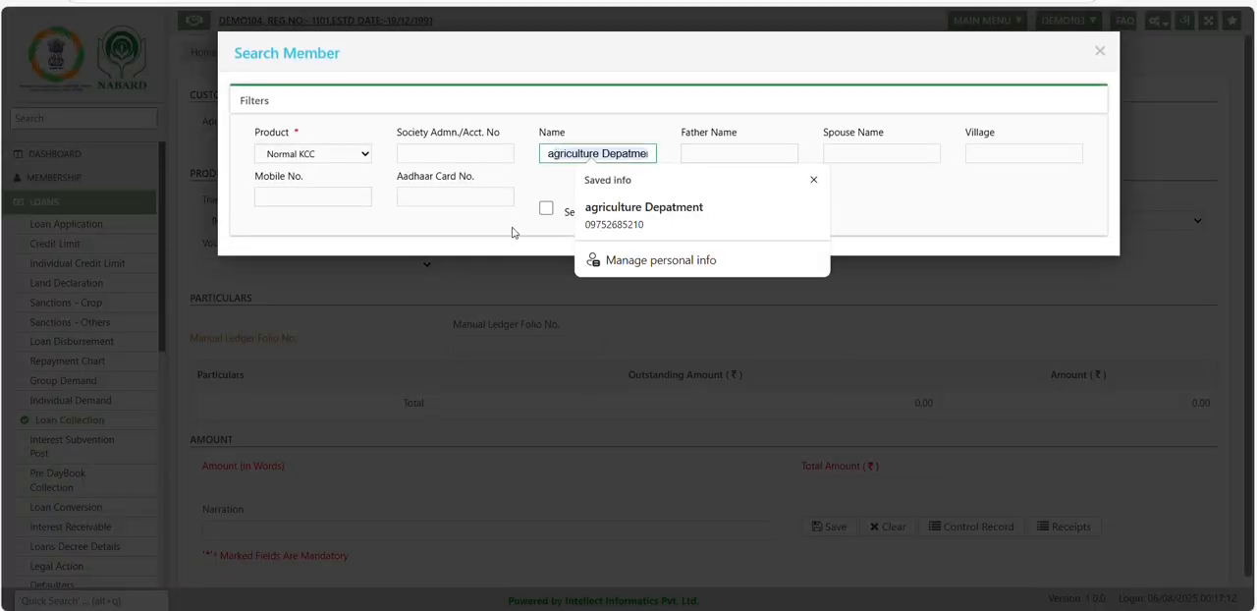
click(744, 214)
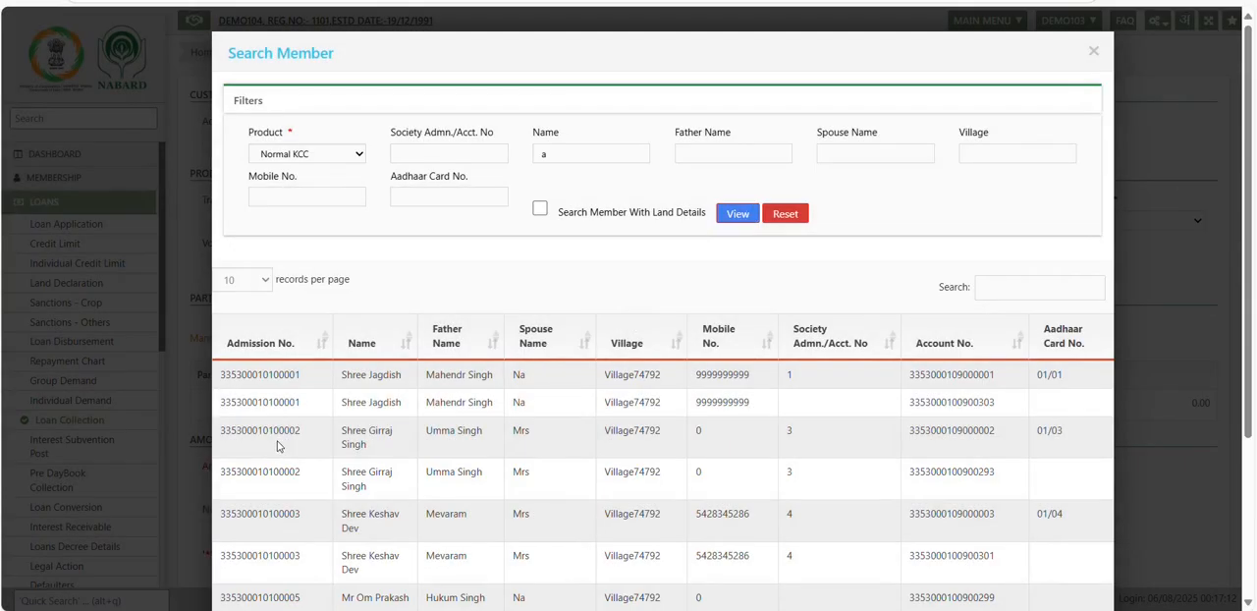
click(281, 442)
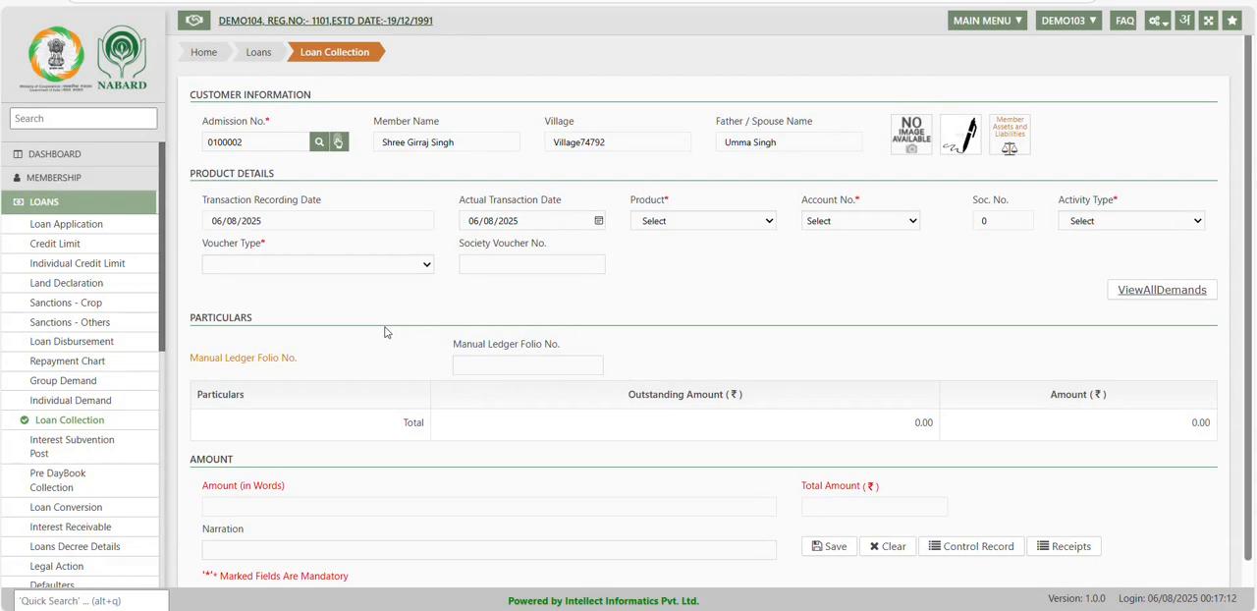
Set the product to Normal KCC, the account to the second listed one and the activity type to Loans Collection.
click(665, 224)
click(685, 260)
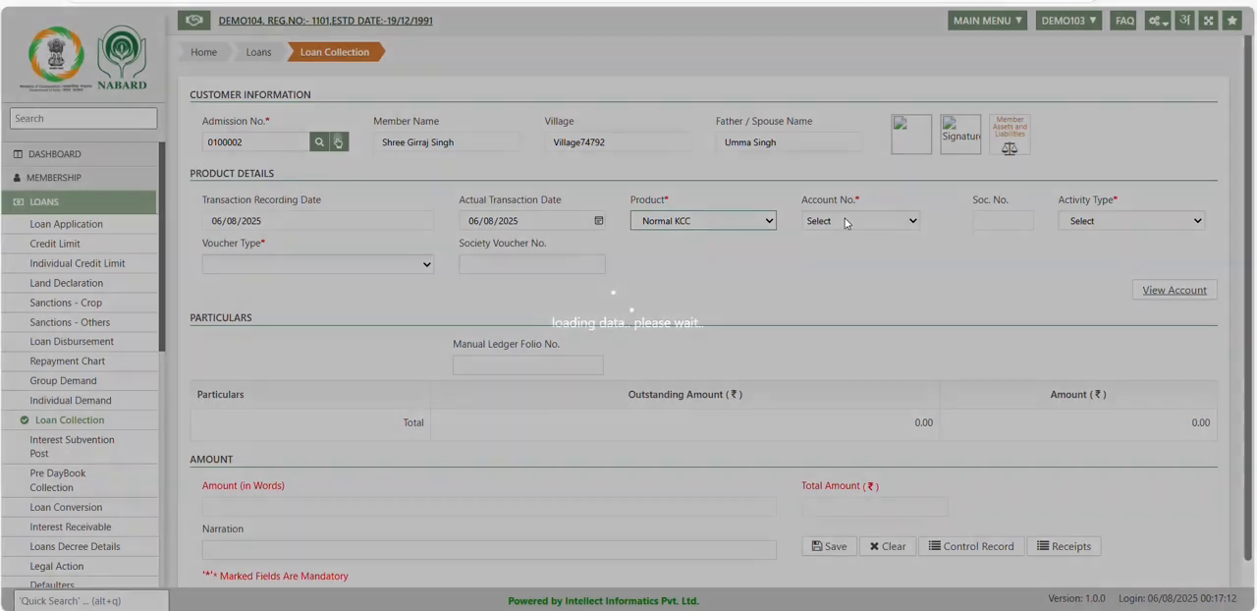
click(845, 220)
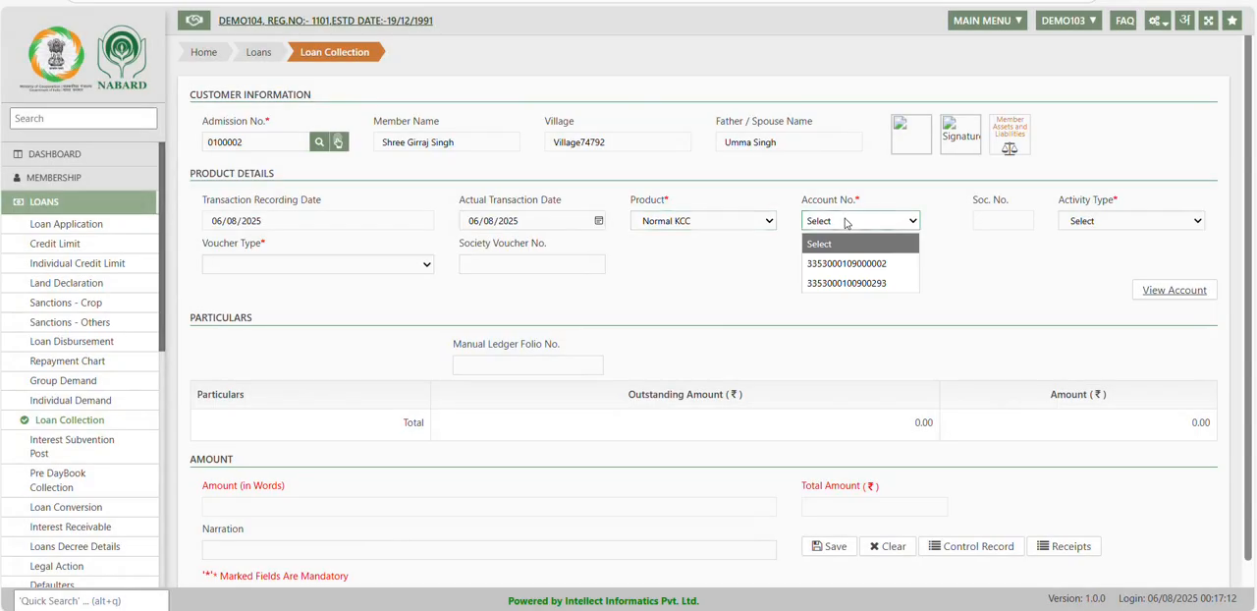
click(877, 283)
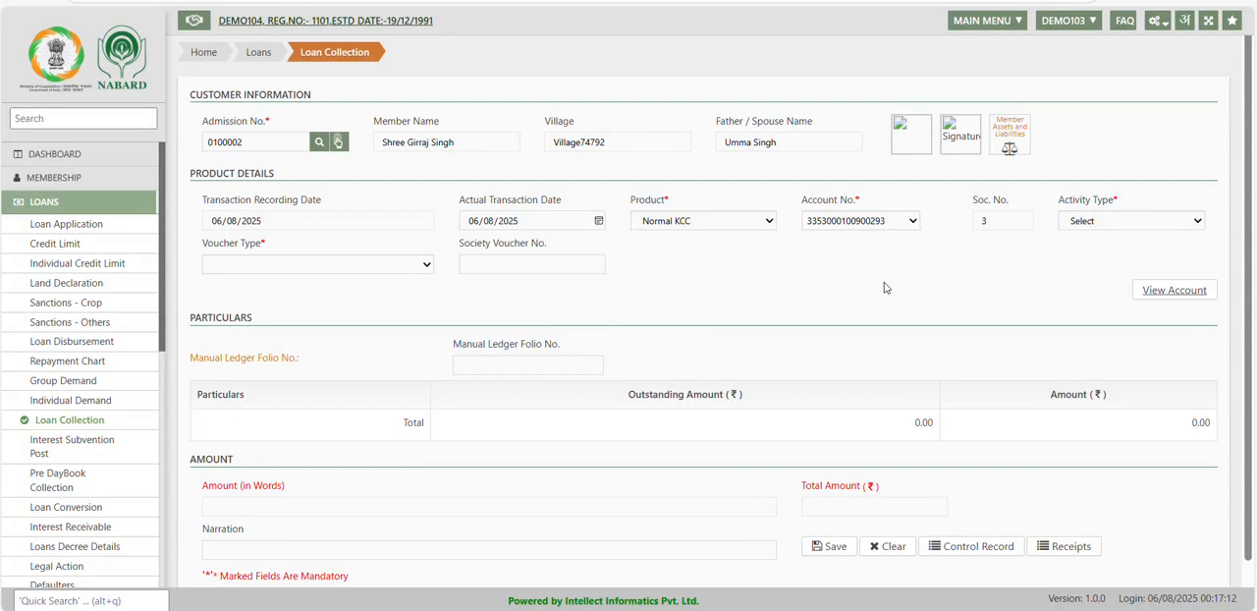
click(1088, 224)
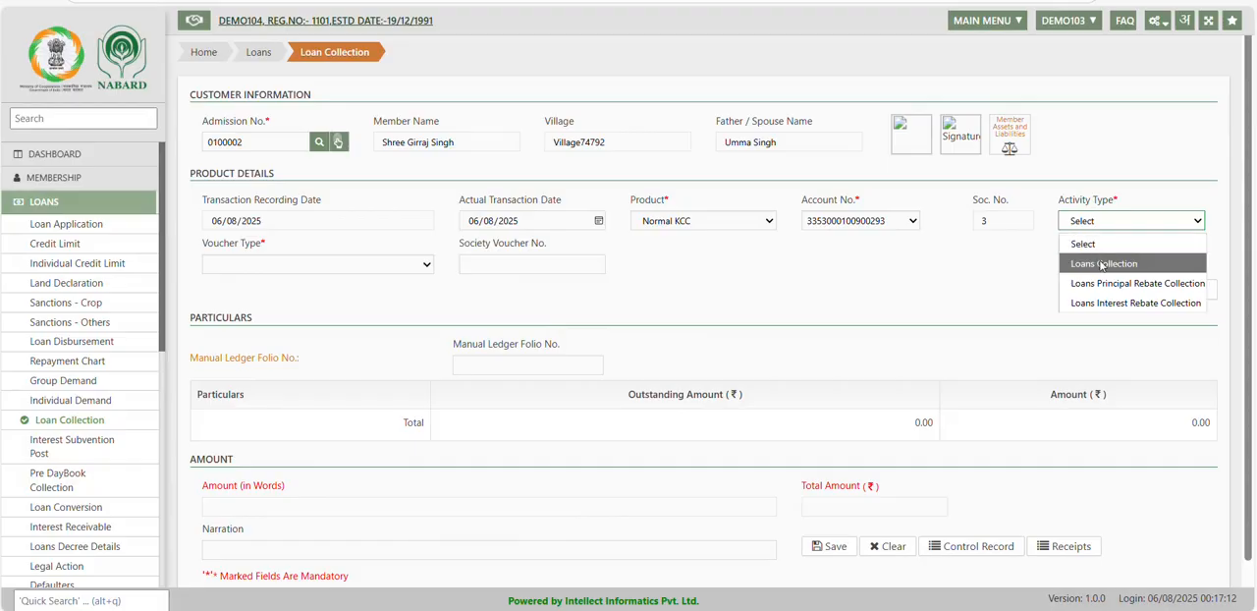
click(1101, 265)
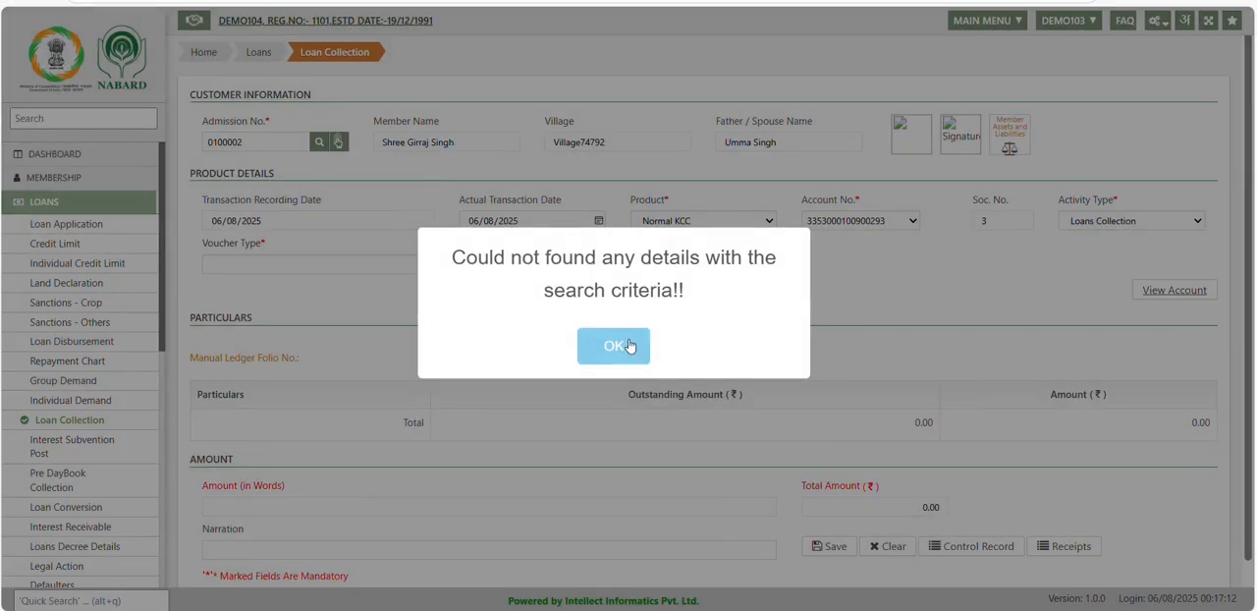
click(629, 345)
Switch the collection to the member's first listed account and set the voucher type to Cash.
click(851, 224)
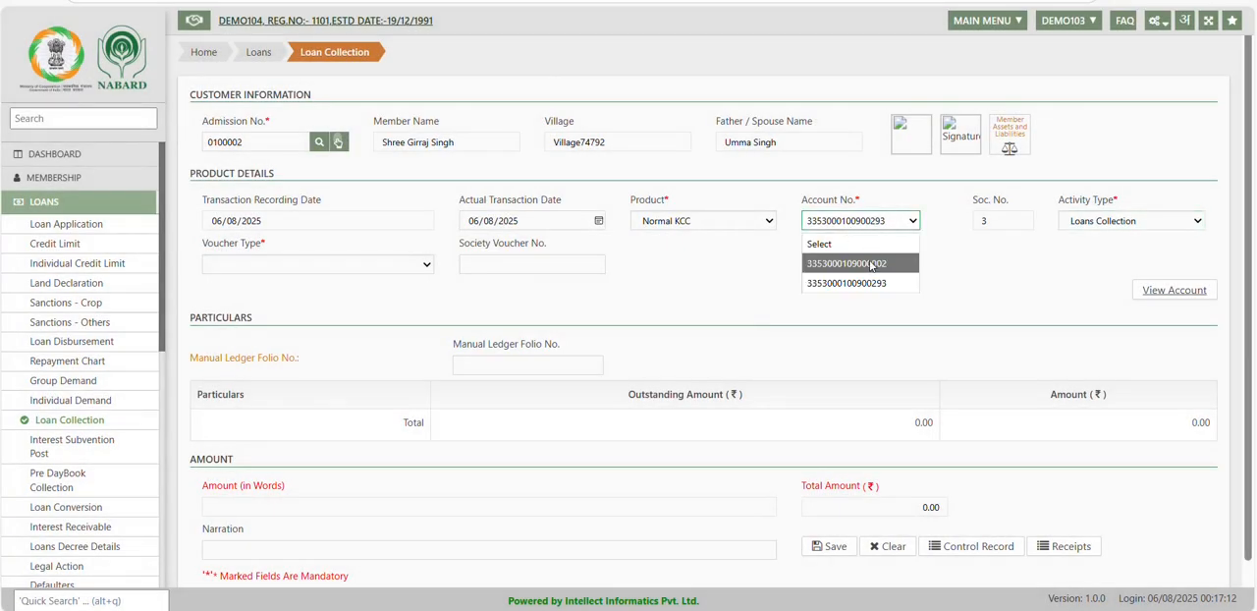
click(870, 264)
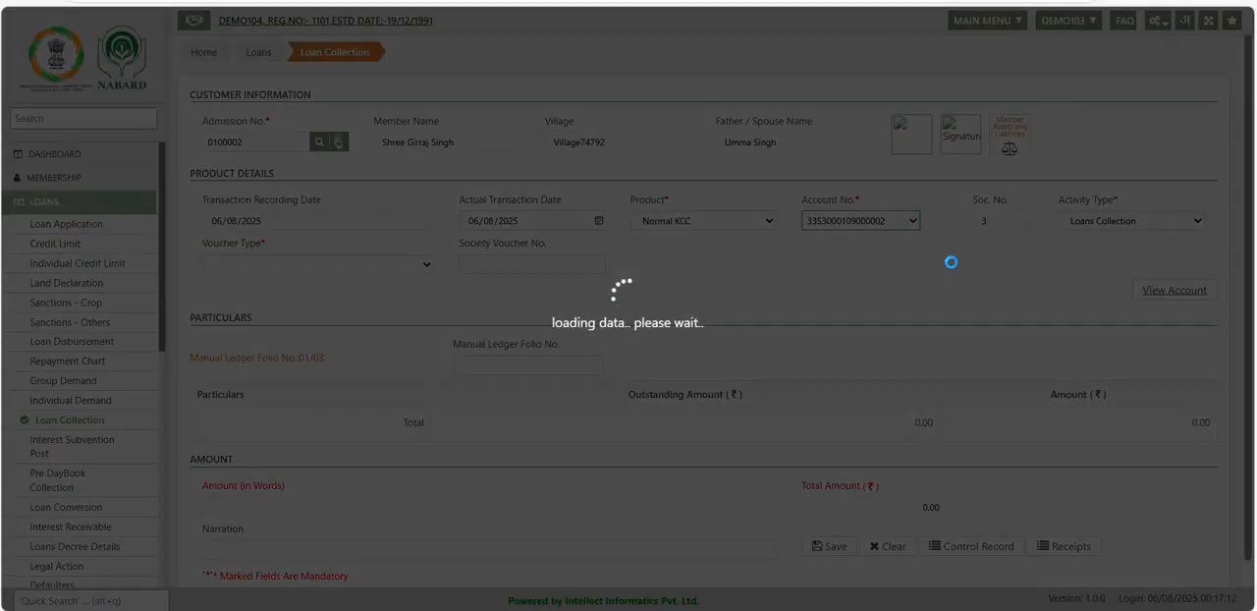
scroll(671, 402, down, 1)
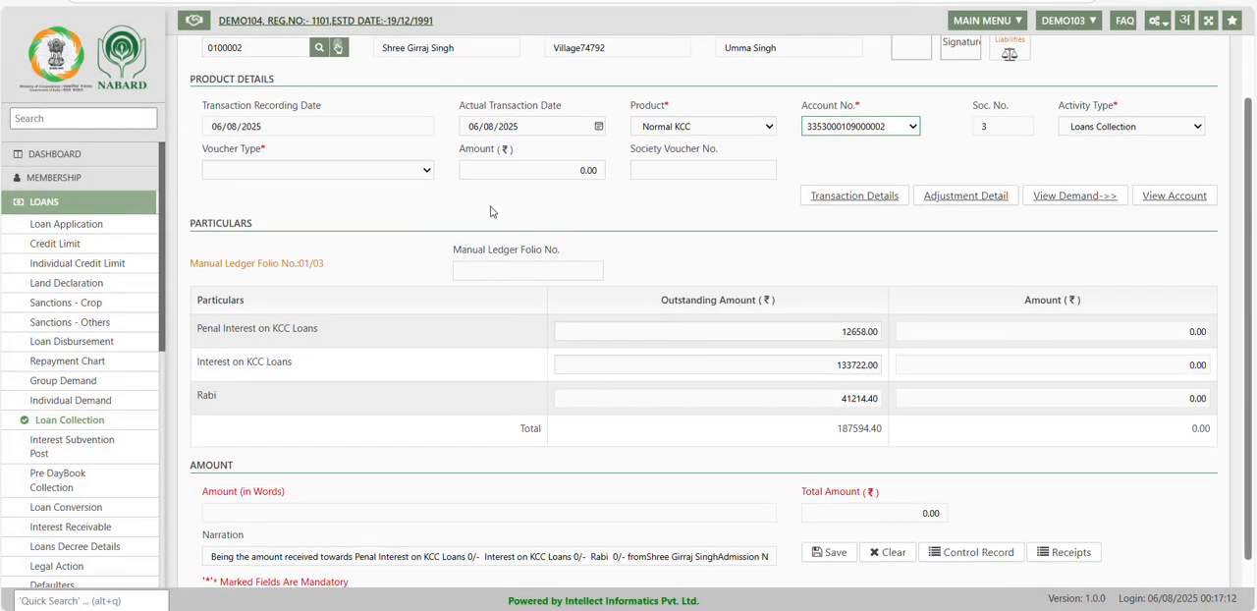
click(406, 170)
click(306, 212)
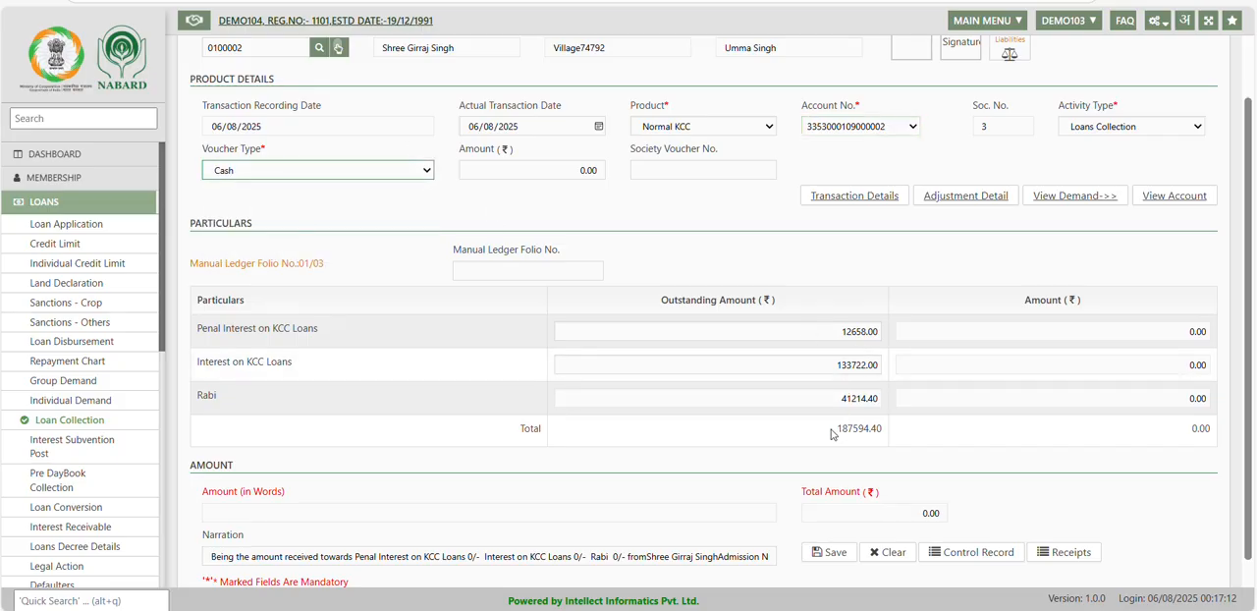
Copy the total outstanding amount, 187594.40, into the cash transaction's amount to distribute it over the penal interest, interest and Rabi particulars.
drag(830, 433, 978, 444)
key(ctrl+c)
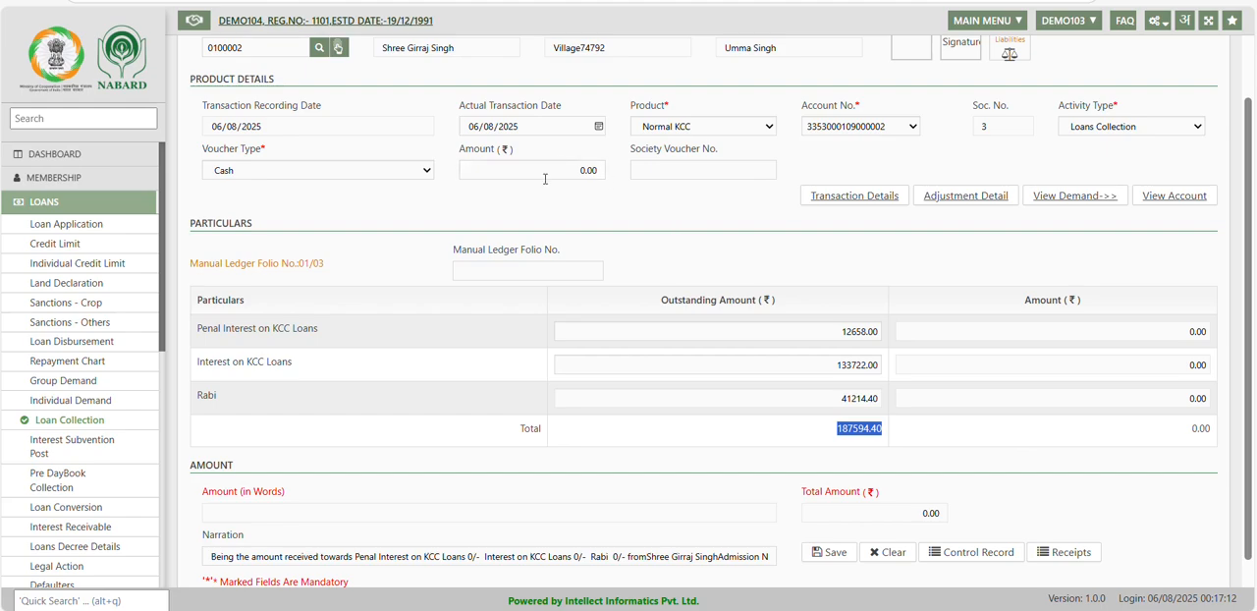
click(545, 179)
key(ctrl+v)
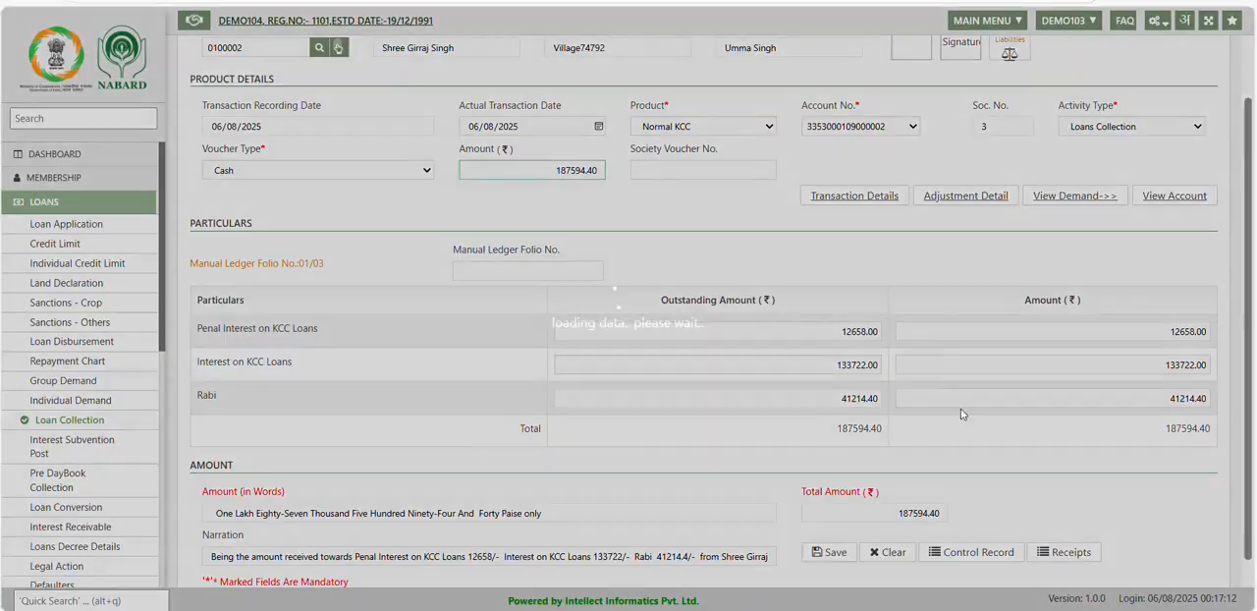
Save the cash loan collection, accept the transaction amount and close the resulting message.
click(832, 552)
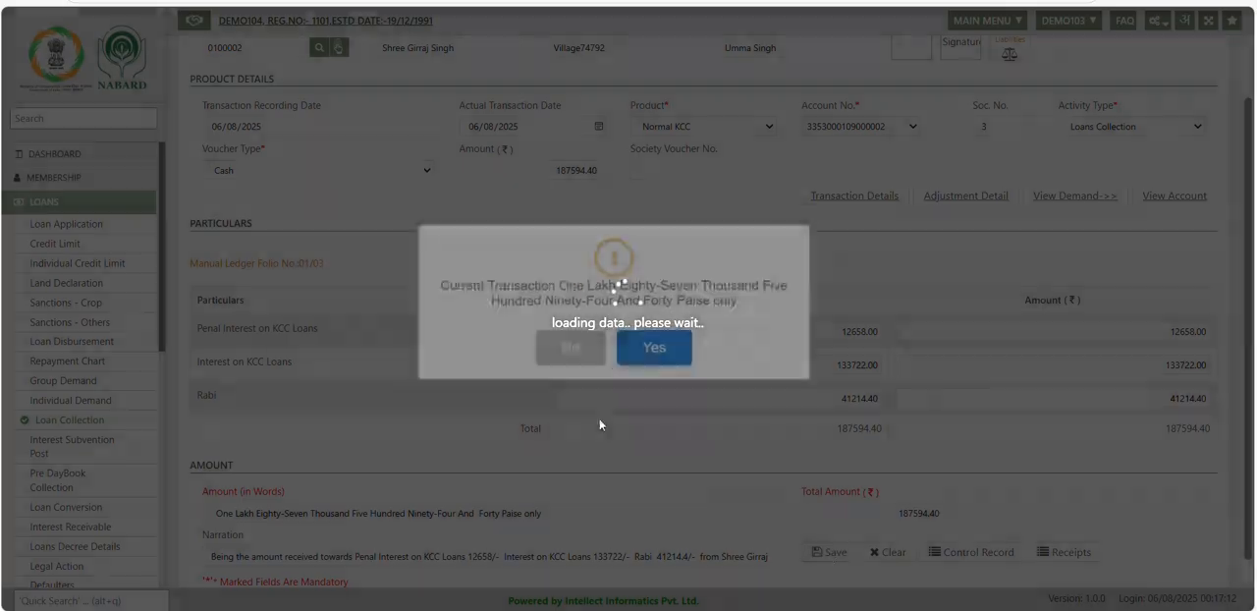
click(645, 350)
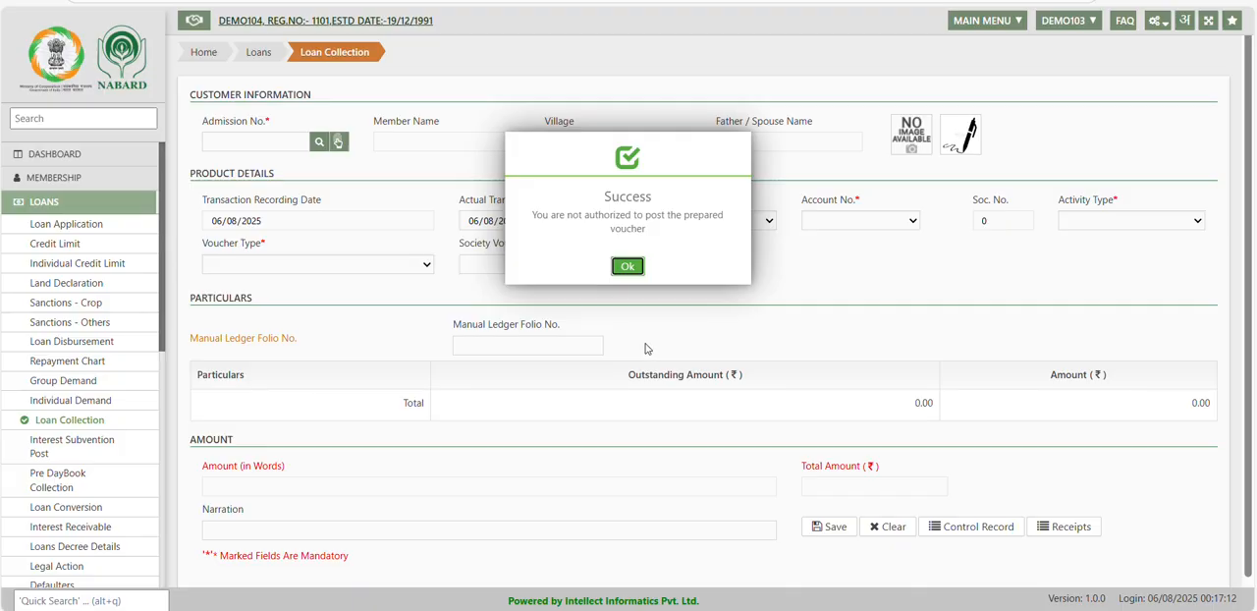
click(627, 266)
Go to the dashboard and open the pending vouchers from its alerts.
click(86, 159)
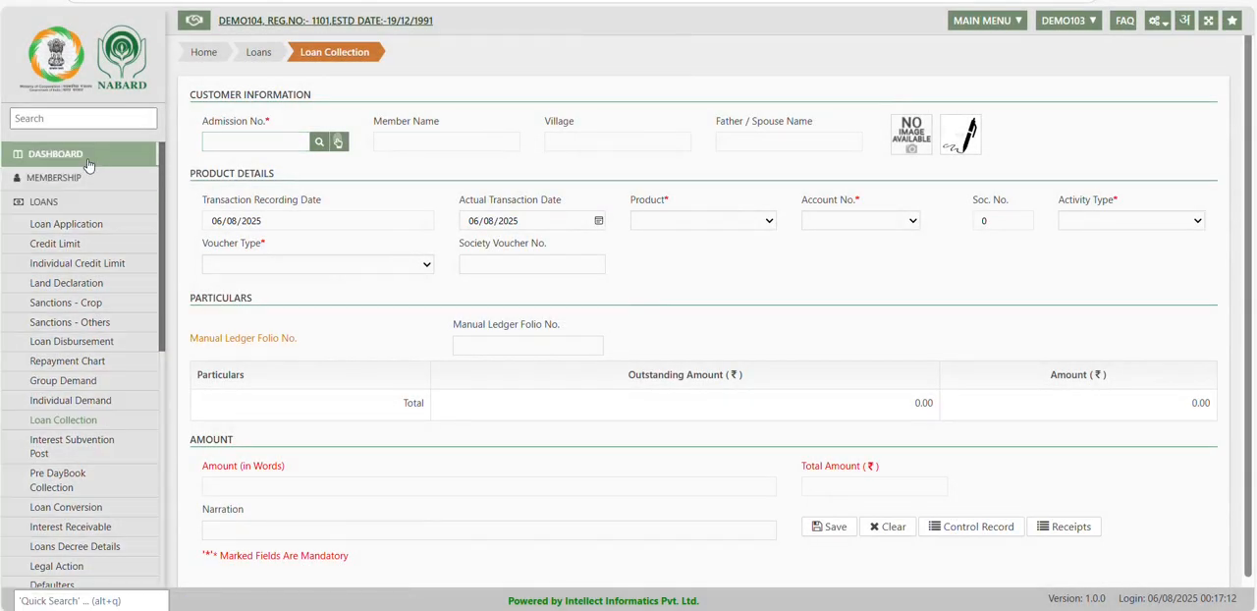
scroll(819, 434, down, 1)
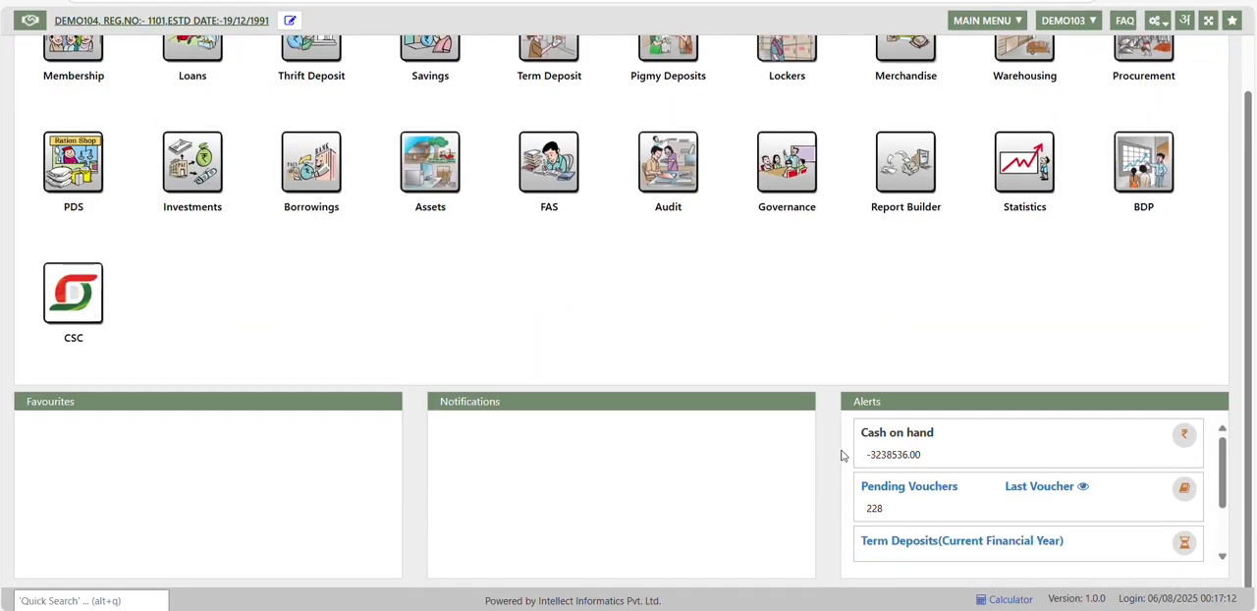
click(893, 487)
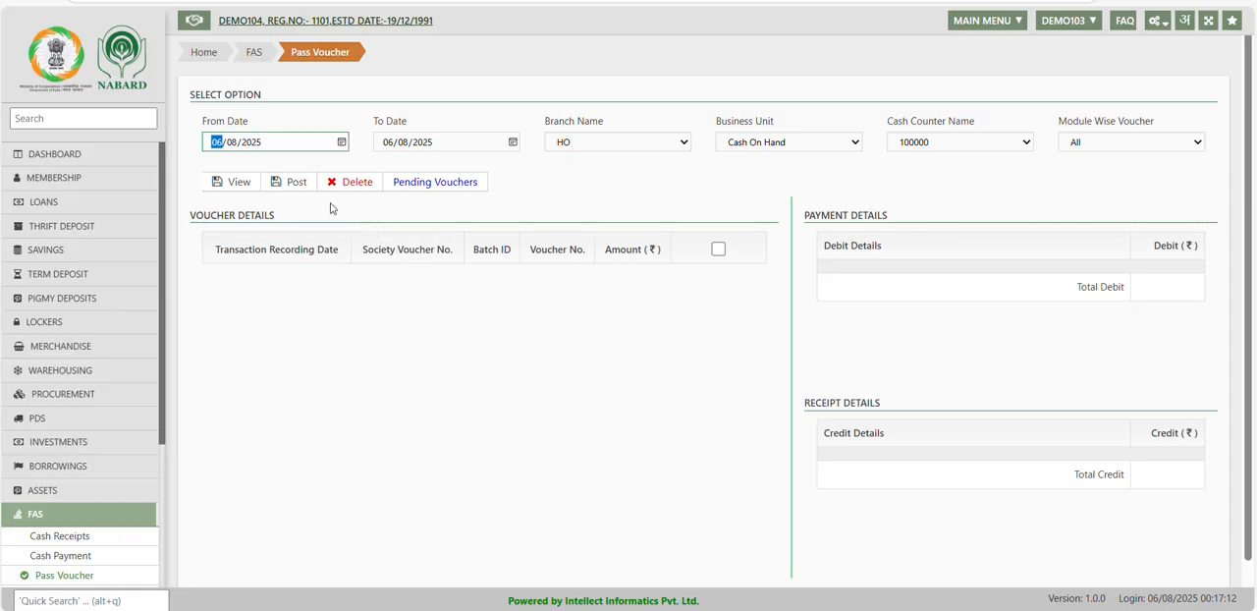
Set the From Date to 01/04/2023 and list the vouchers up to 06/08/2025.
text(01/04)
click(236, 183)
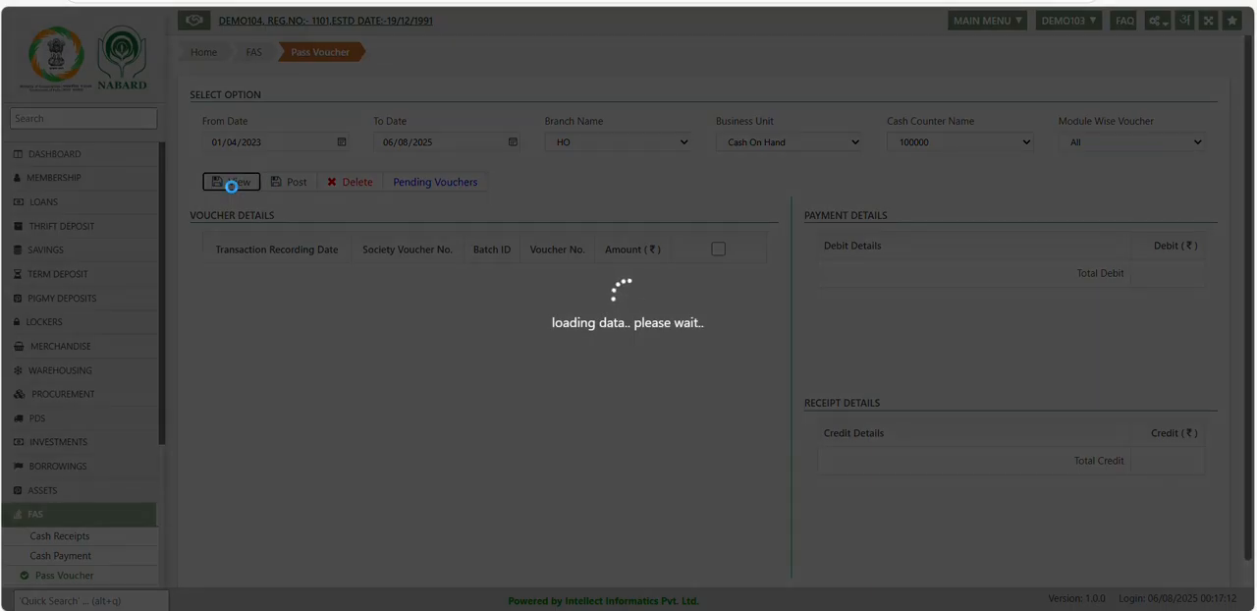
scroll(338, 315, down, 3)
scroll(338, 314, up, 3)
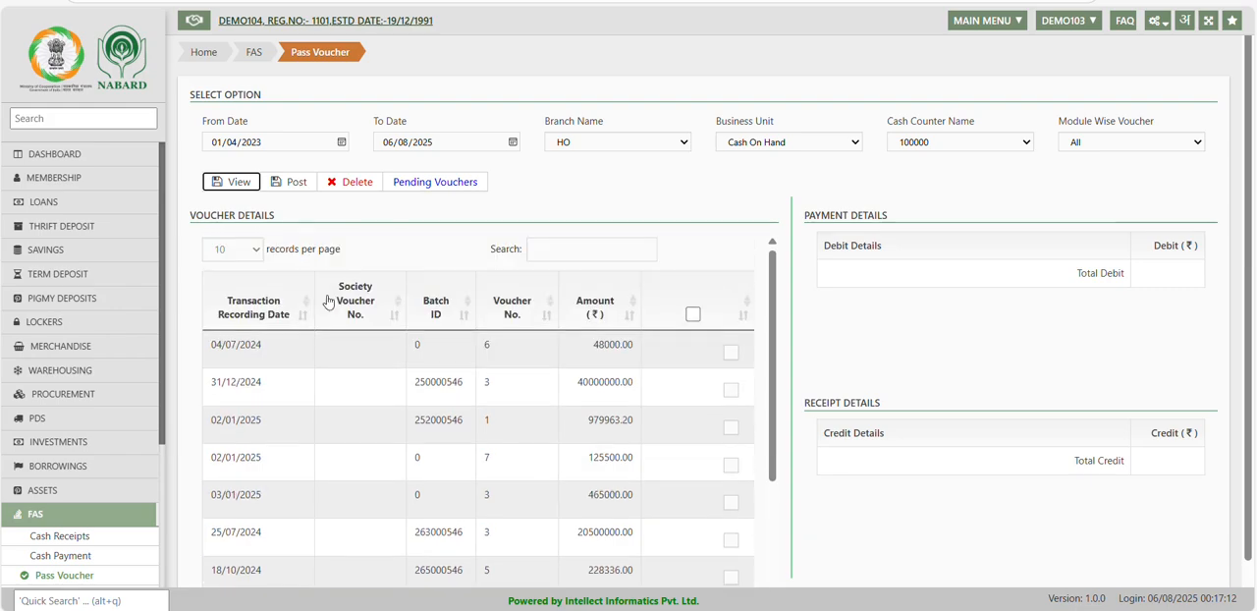
Show 100 vouchers per page, then select all the listed vouchers and post them.
click(249, 247)
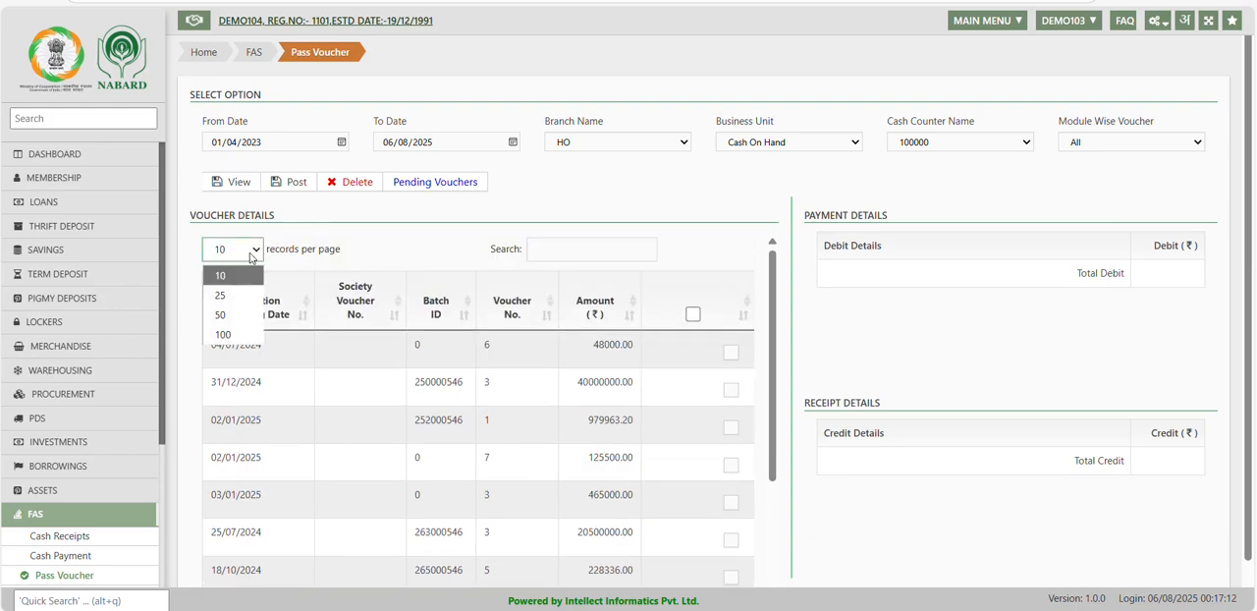
click(238, 338)
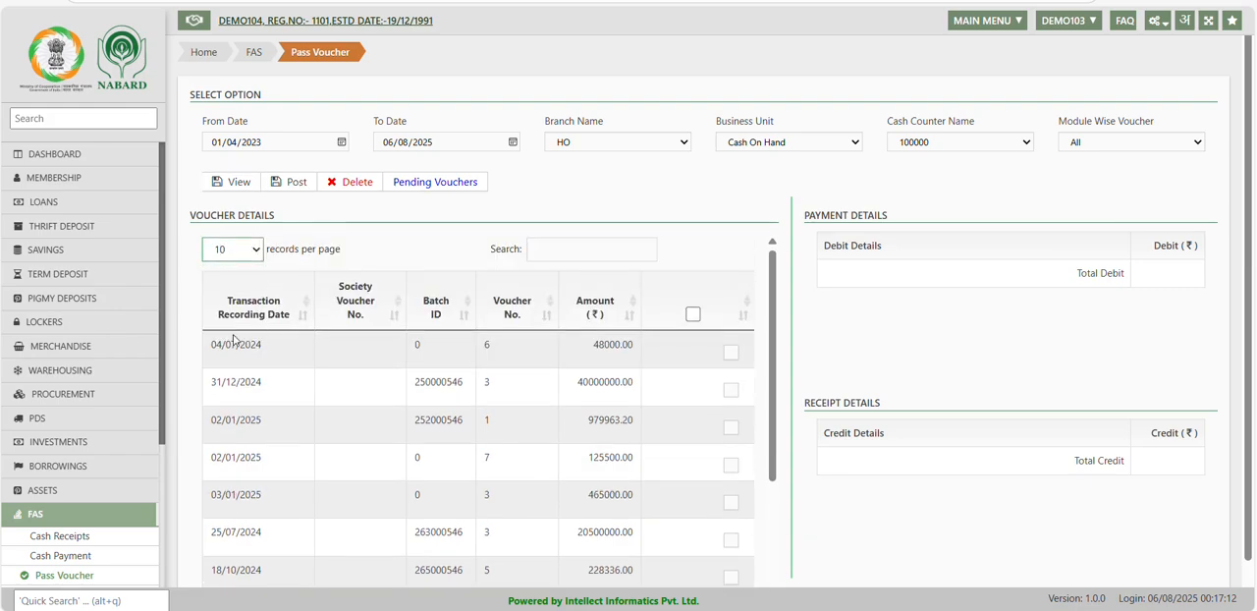
click(692, 314)
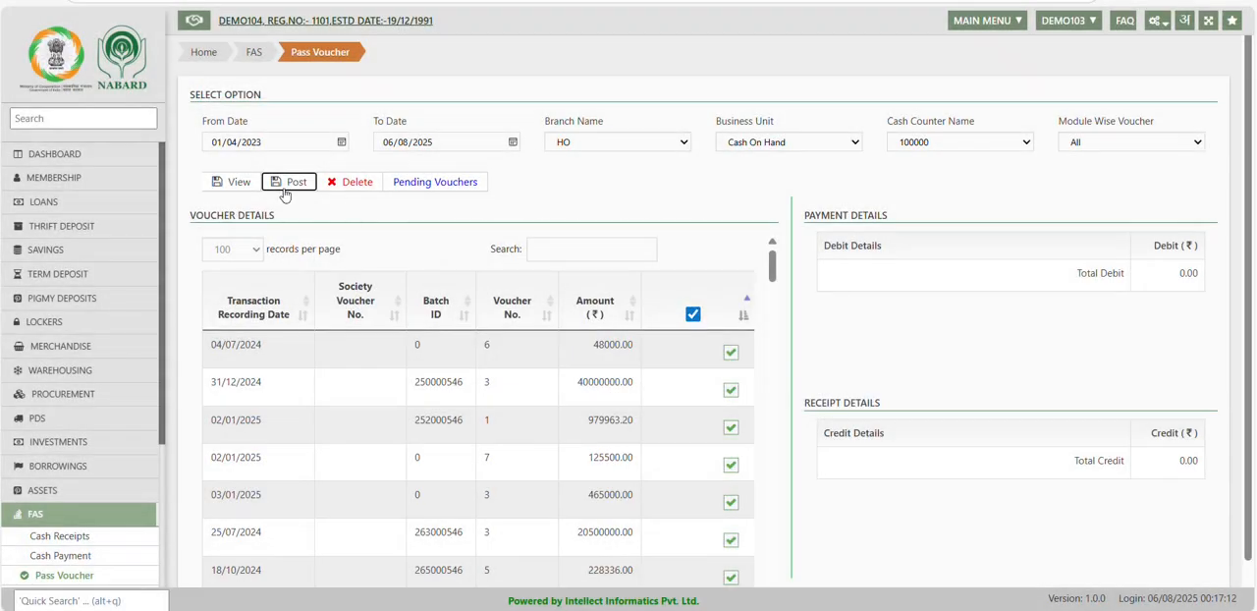
click(287, 187)
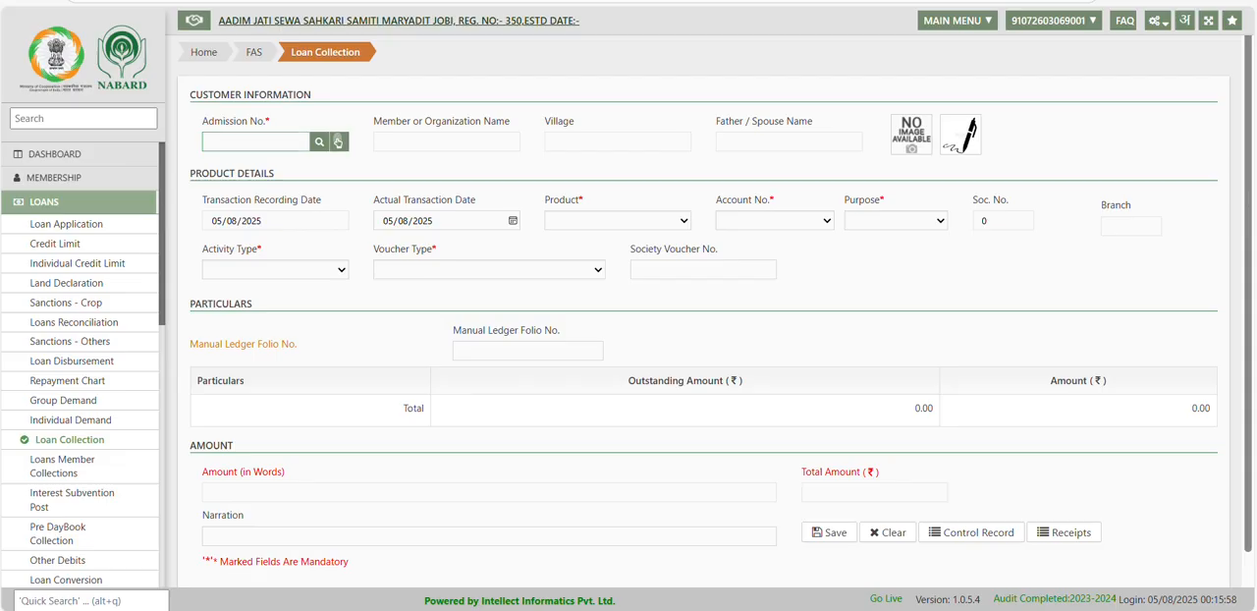
In the second society's loan collection form, search Normal KCC members by the name text "a" and select the third-row member with village Jobi.
click(319, 142)
click(579, 161)
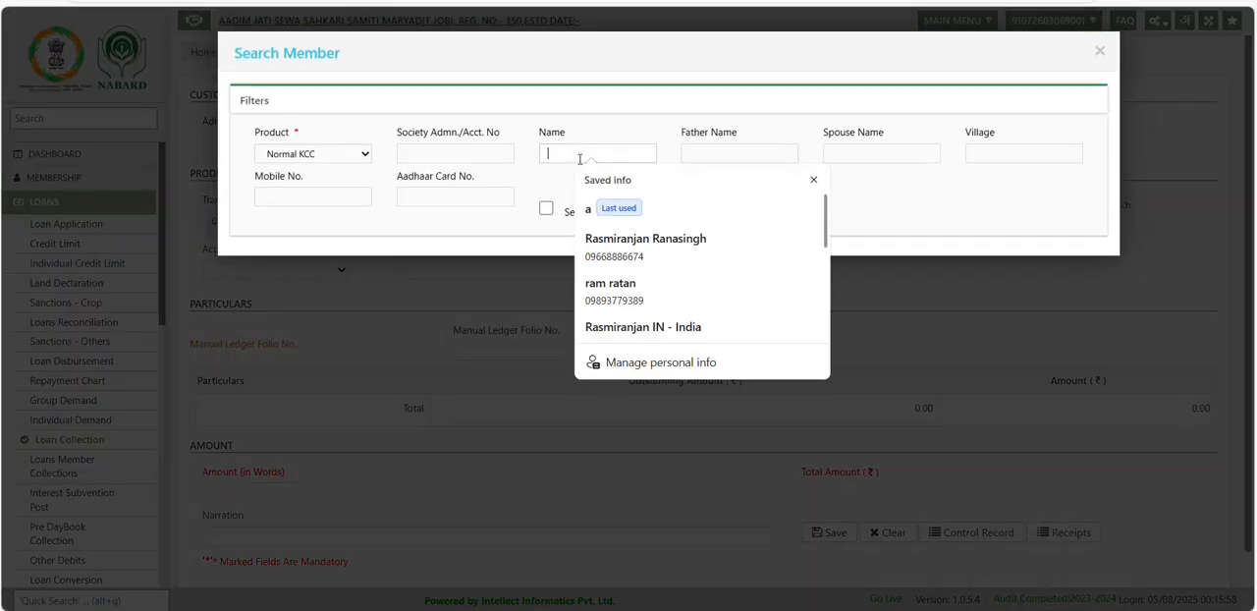
text(a)
click(491, 235)
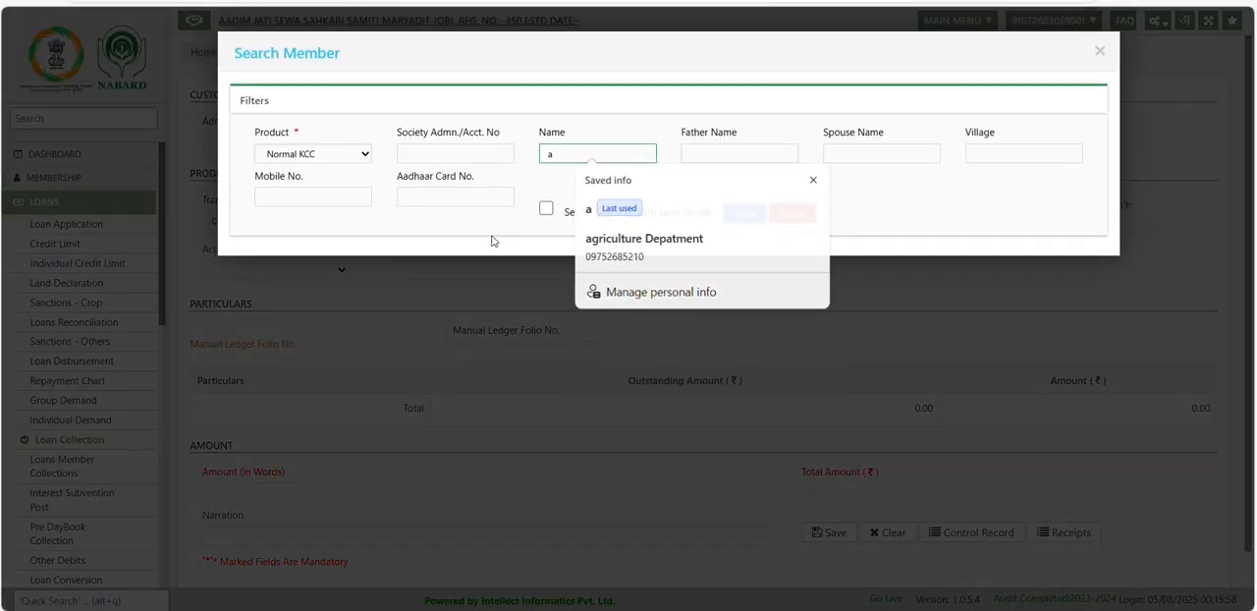
click(744, 213)
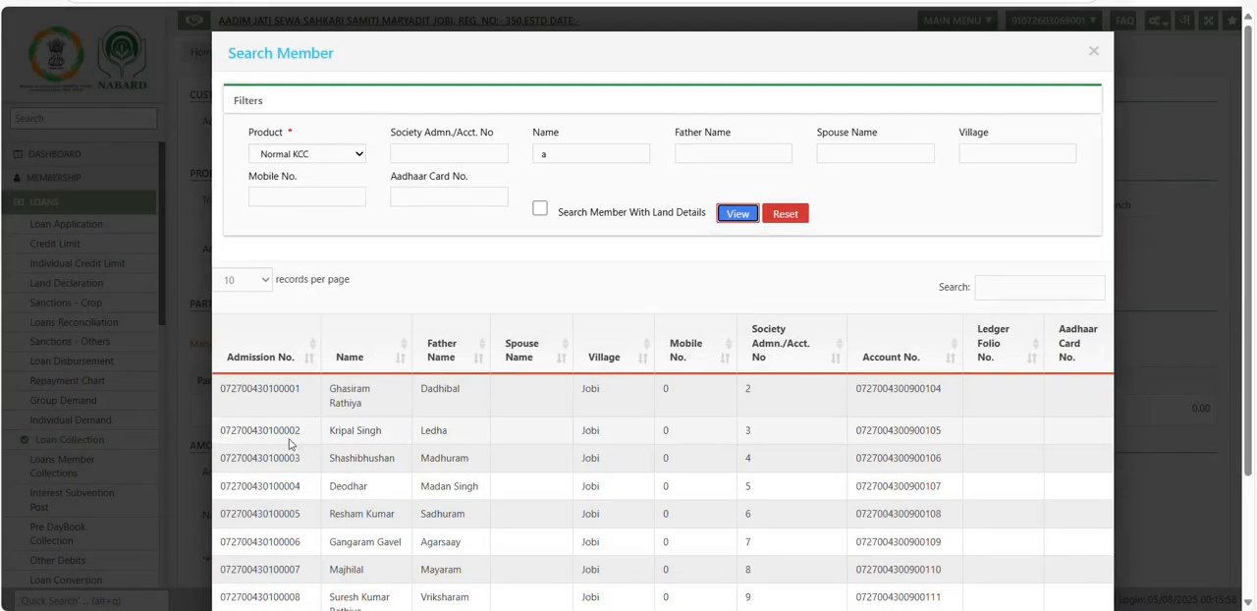
click(270, 458)
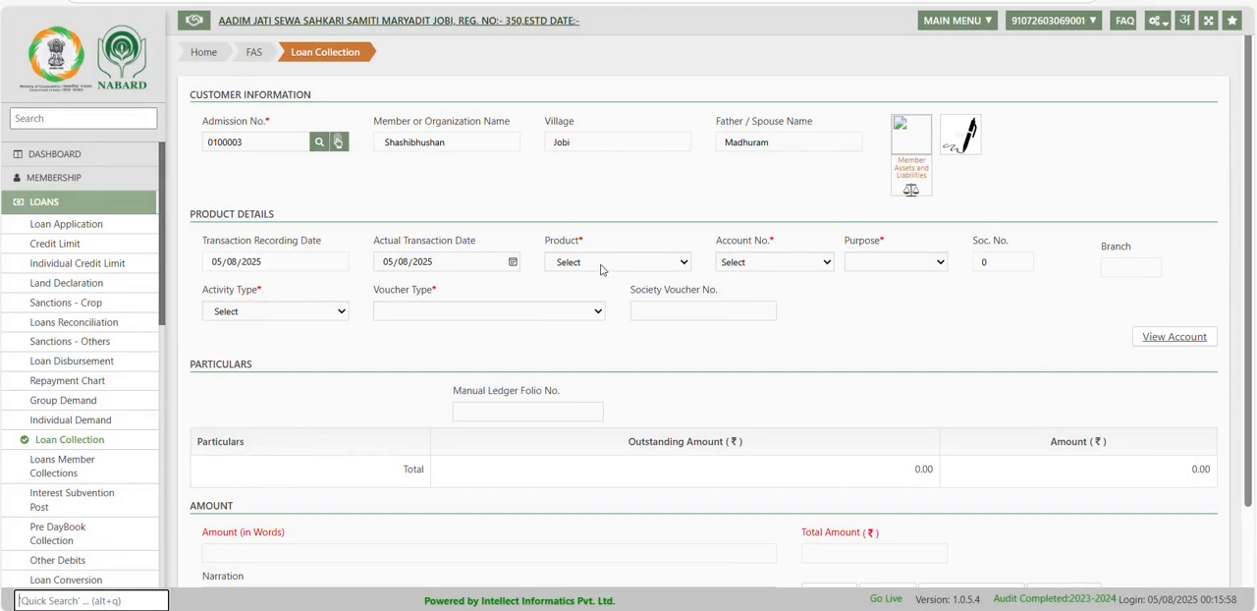
Choose product Normal KCC, the member's loan account, purpose Paddy Irrigation and activity type Loans Collection, and dismiss the pending voucher message.
click(604, 265)
click(620, 306)
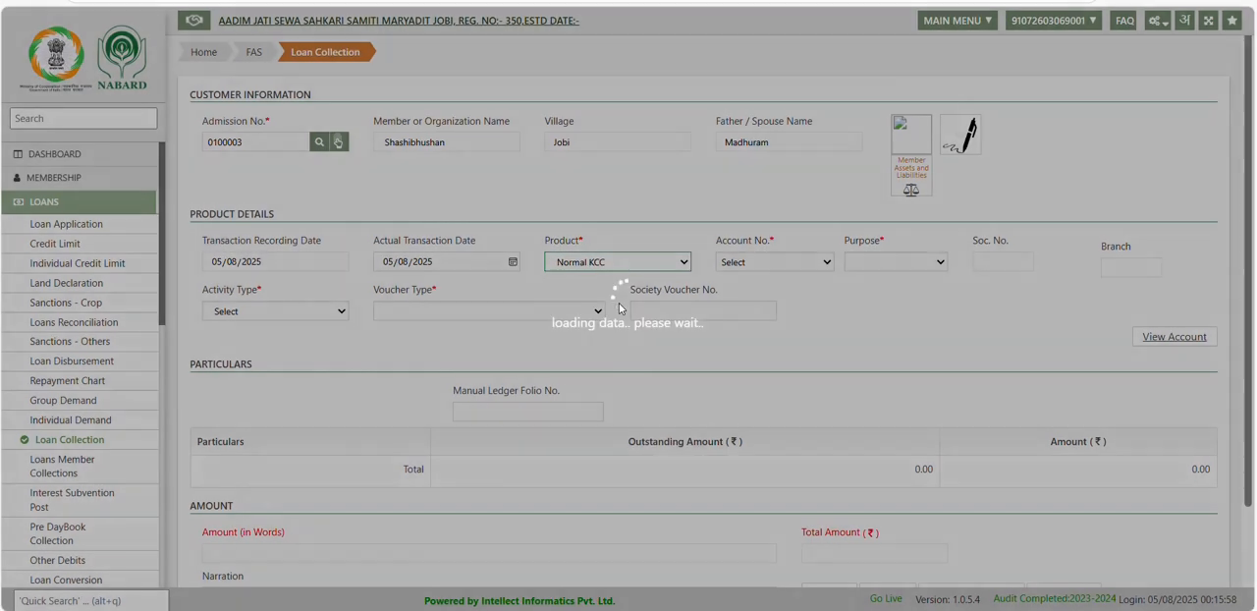
click(760, 261)
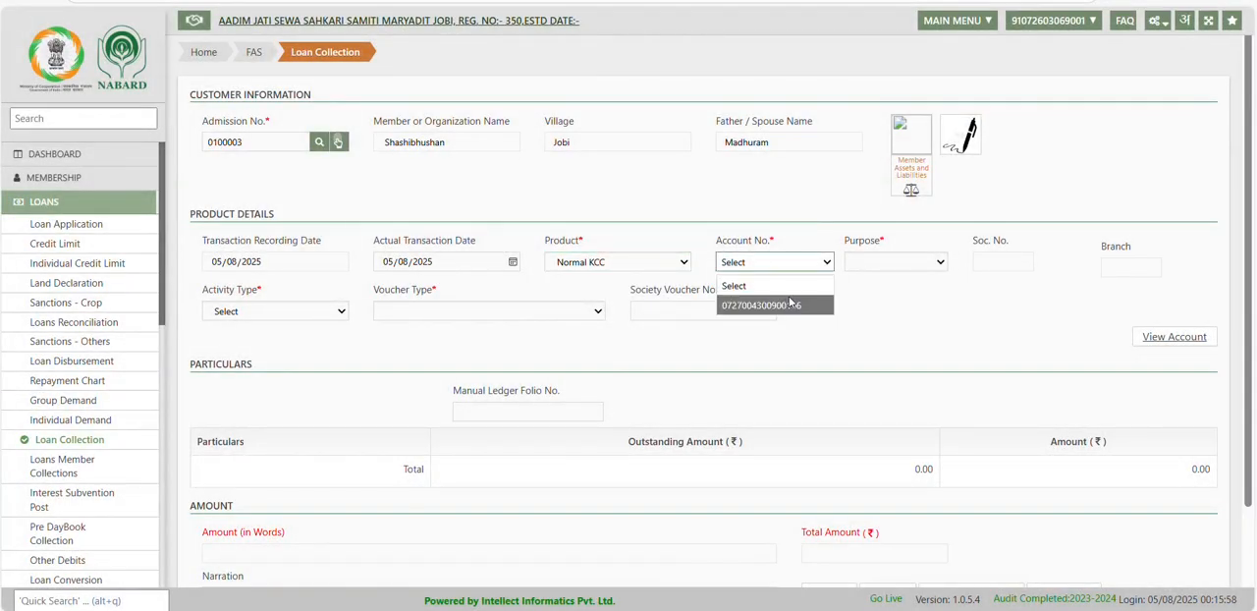
click(770, 305)
click(898, 263)
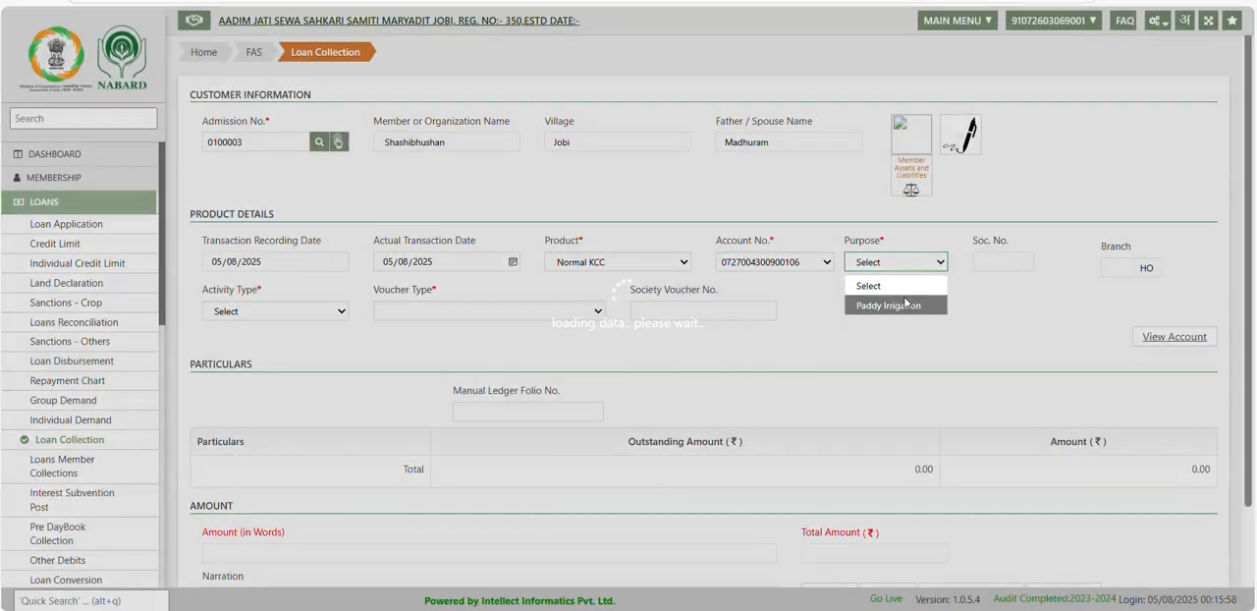
click(905, 304)
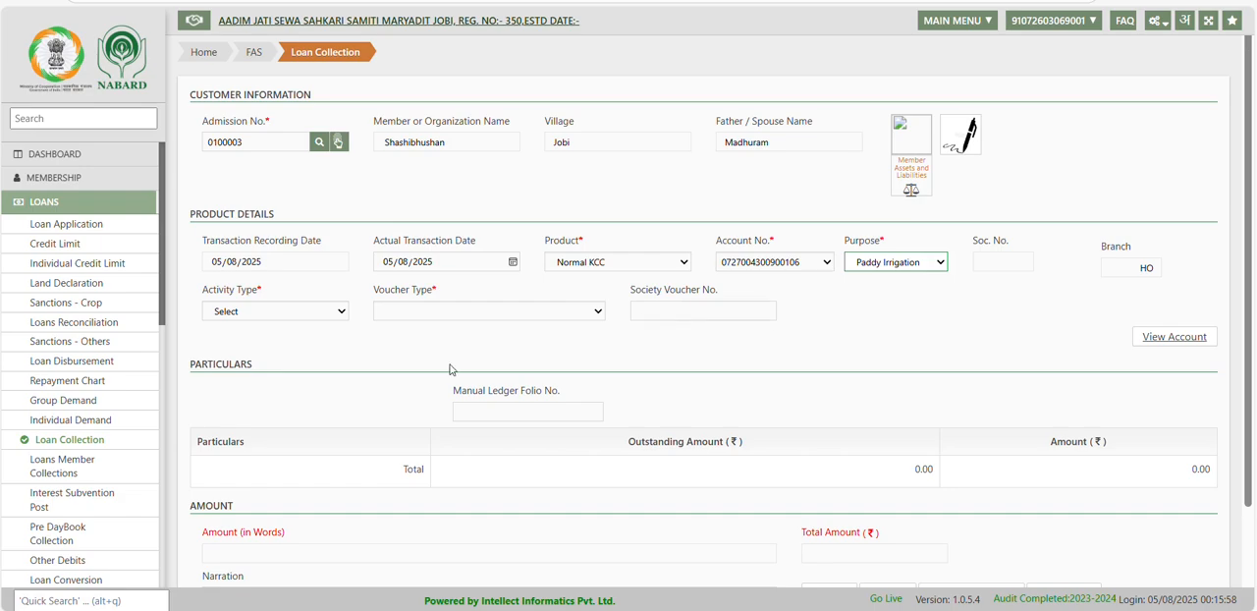
click(291, 313)
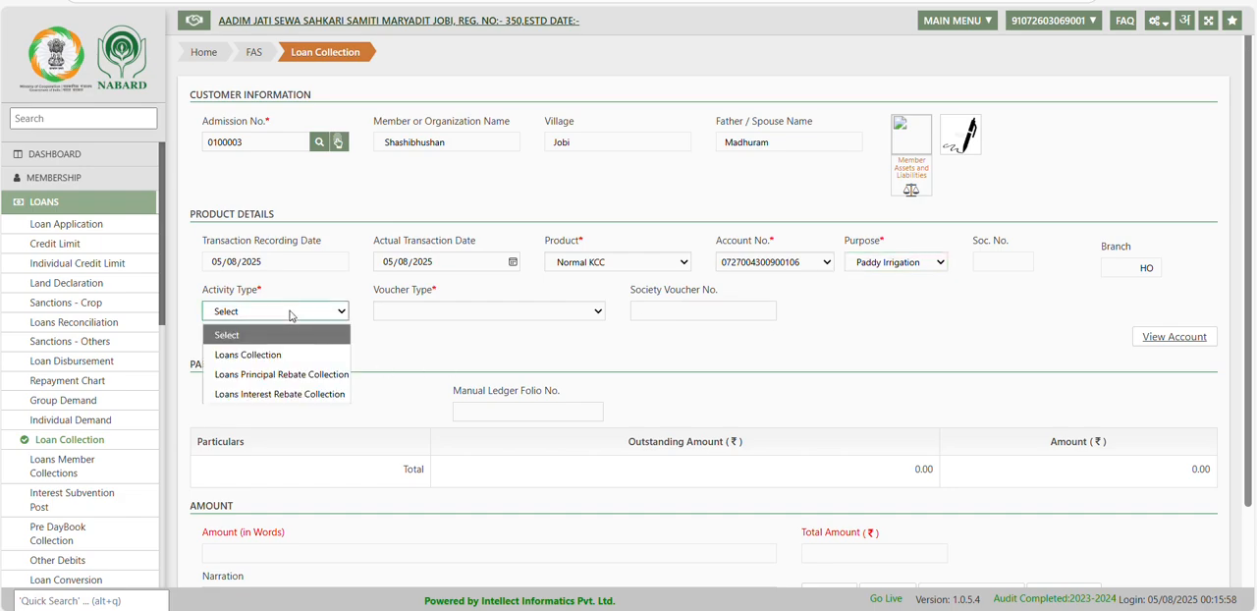
click(298, 354)
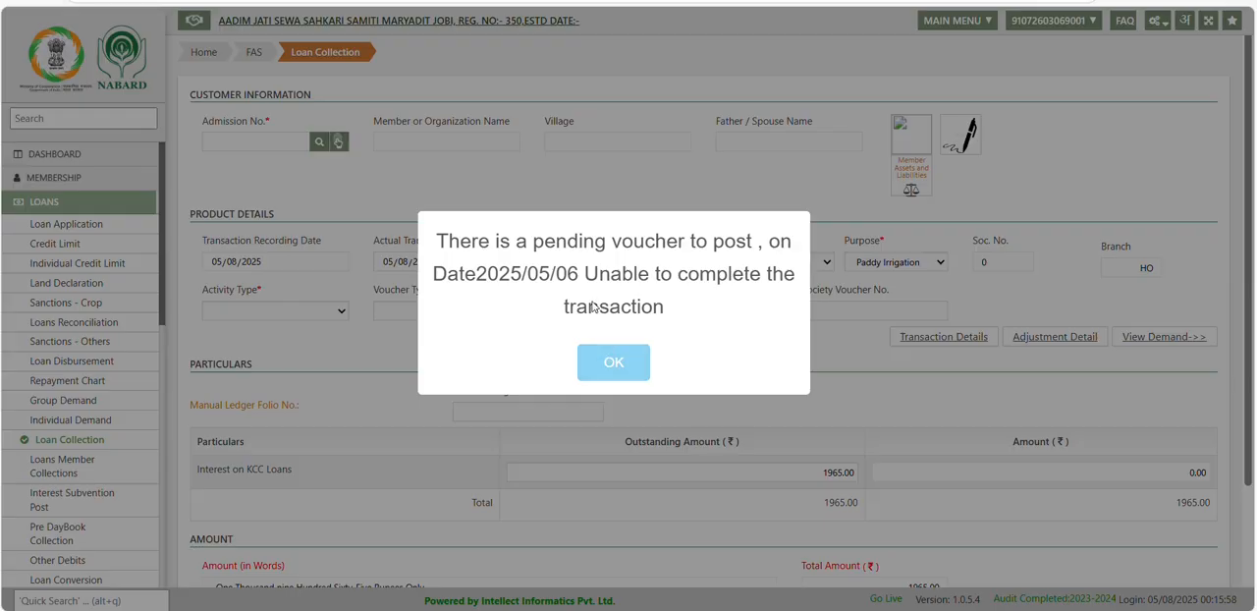
click(616, 361)
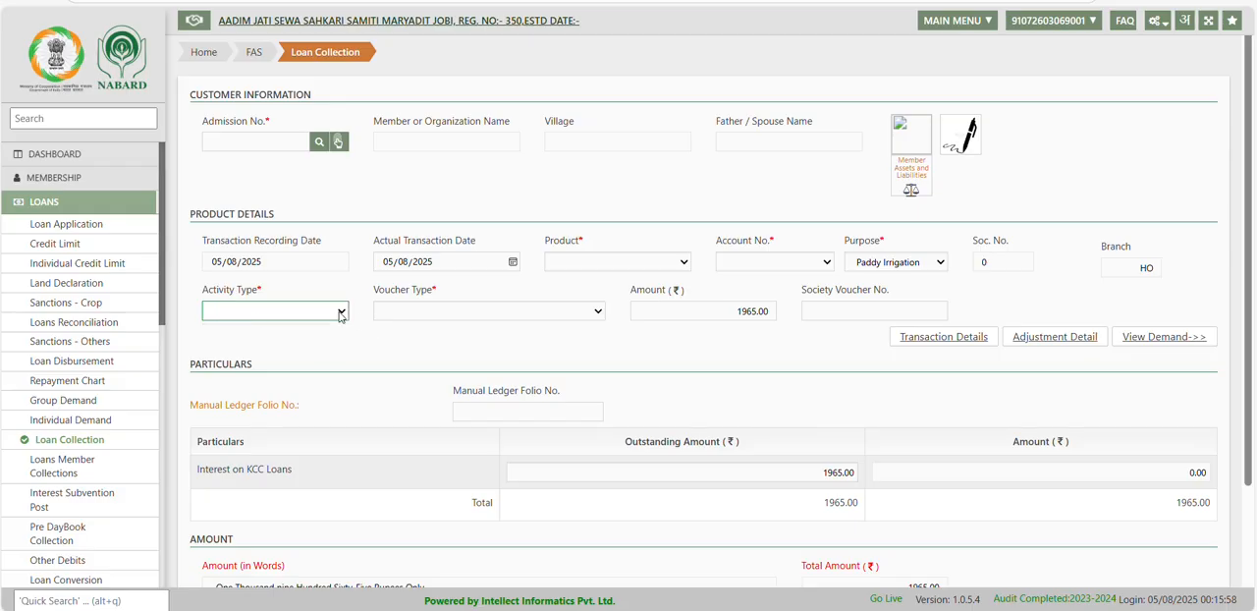
Set the voucher type to Cash and allocate 1965.00 to Interest on KCC Loans.
click(432, 312)
click(422, 356)
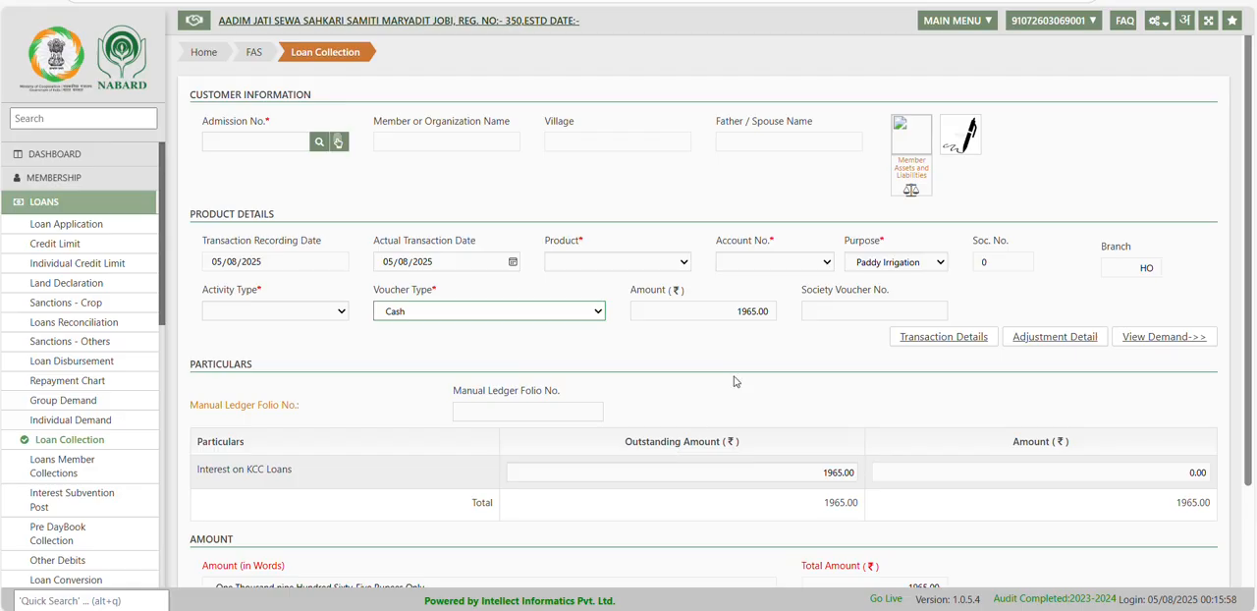
double_click(736, 312)
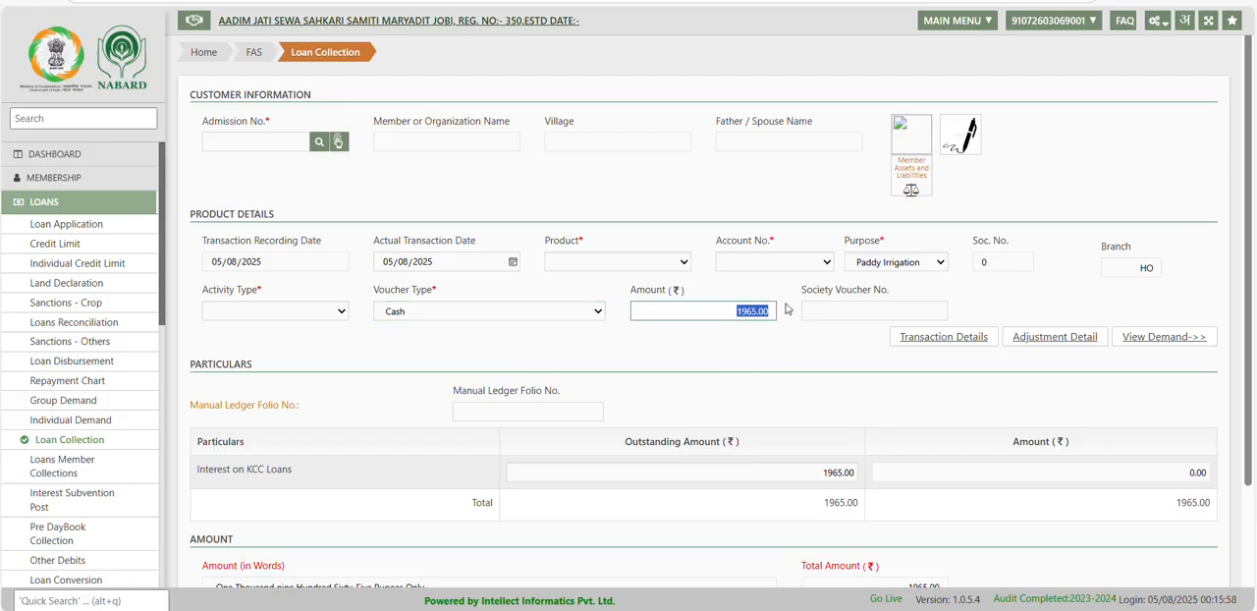
click(709, 312)
double_click(714, 312)
click(1173, 473)
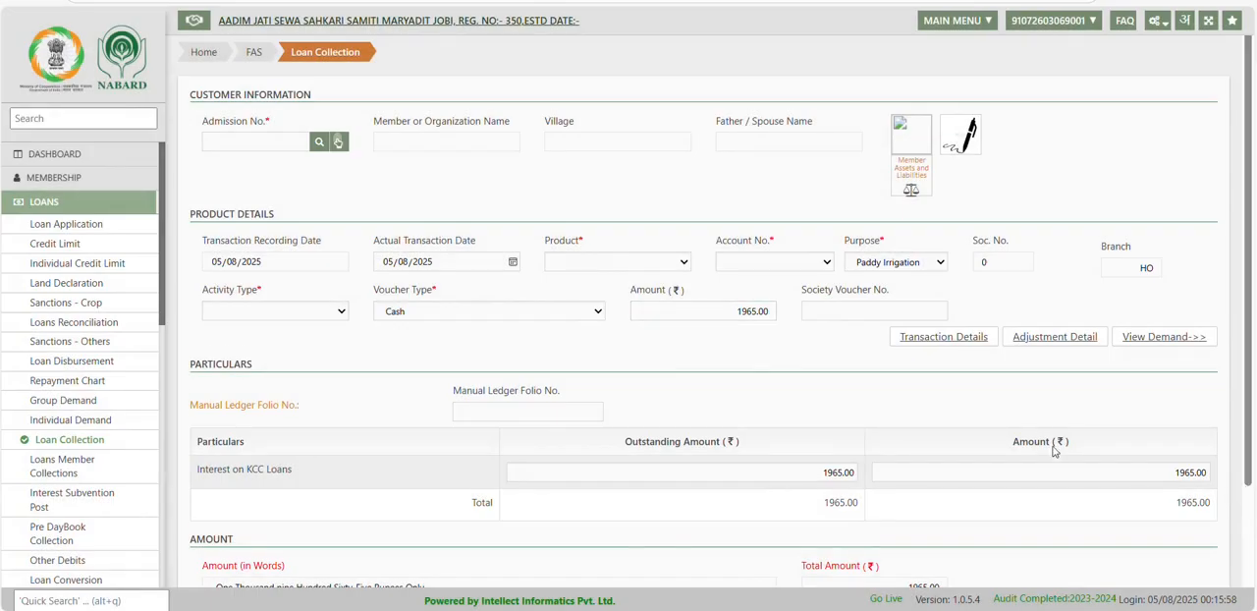
scroll(1054, 449, down, 2)
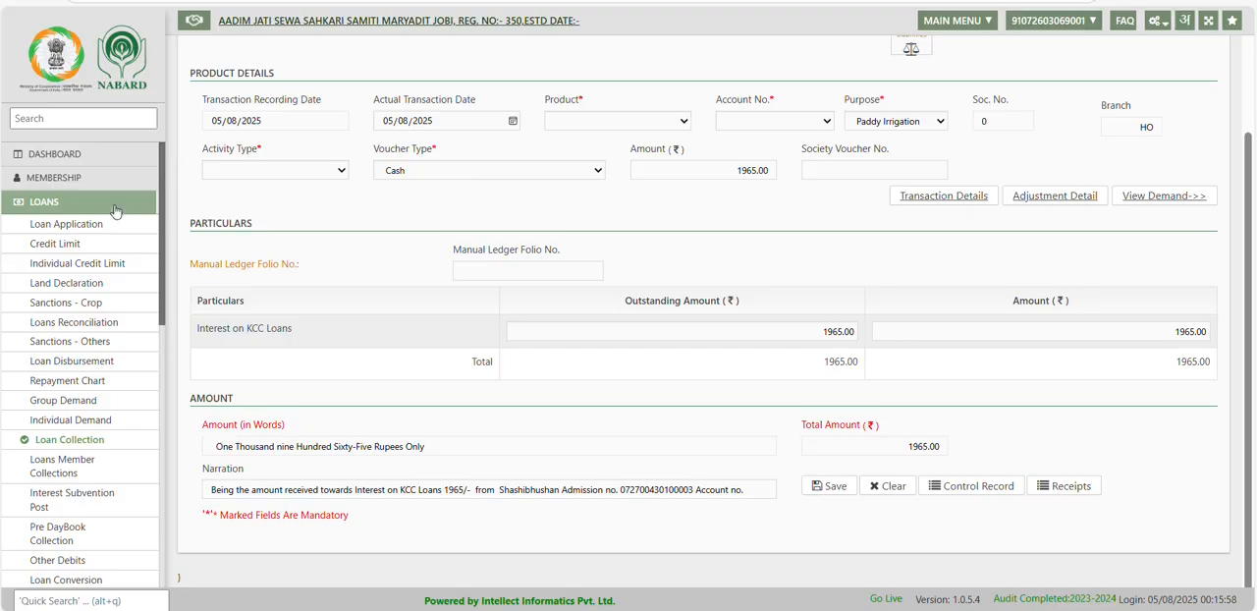
Open the Outstanding Balance report from the Loans module's reports.
click(66, 214)
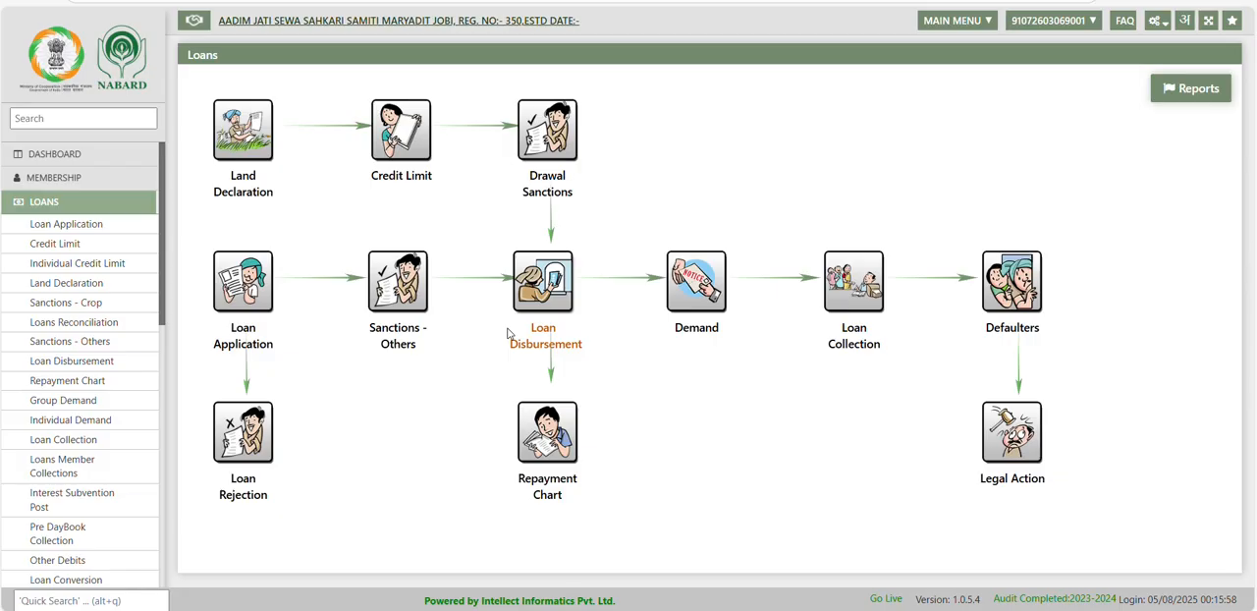
click(1191, 99)
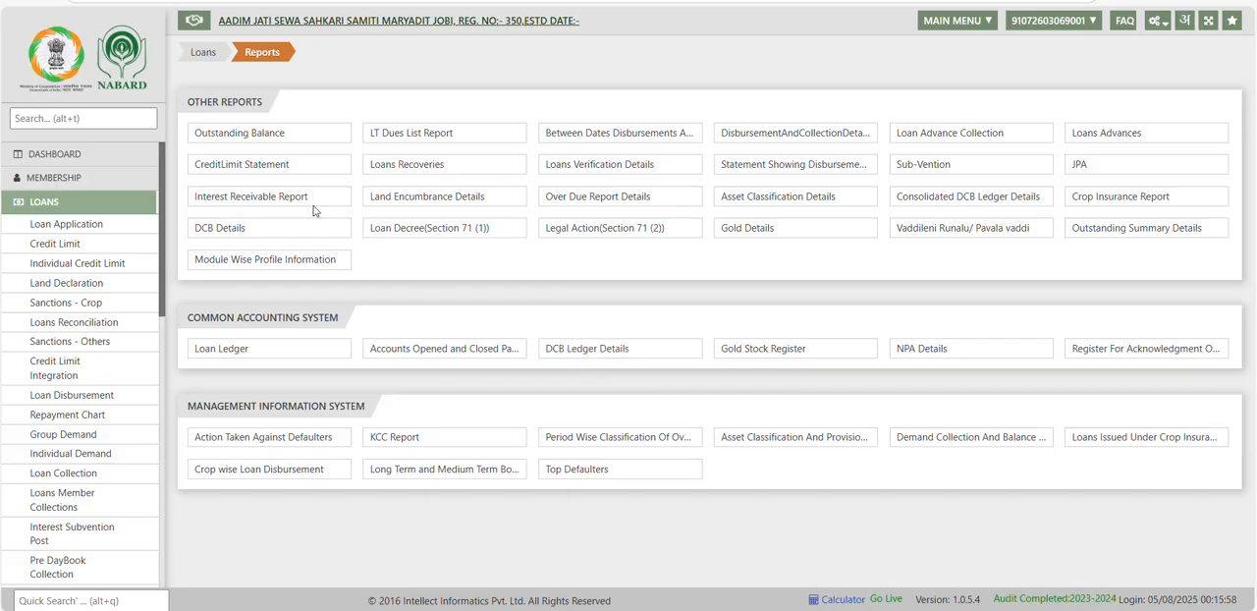
click(246, 141)
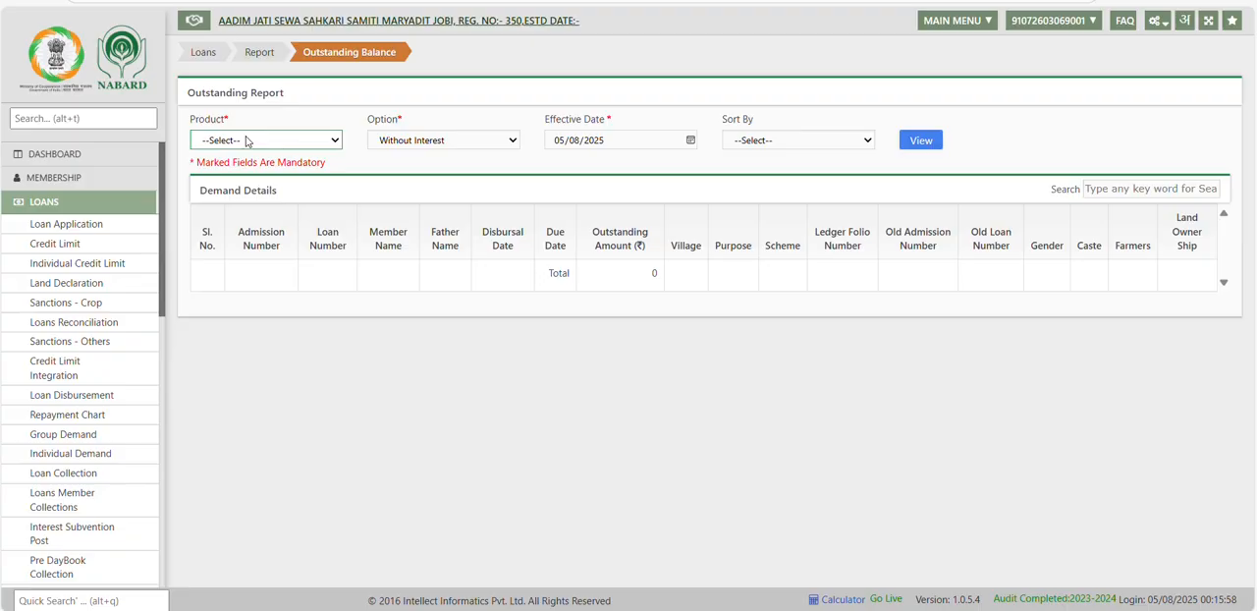
List the outstanding balances for Normal KCC as of 31/03/2025, sorted by Loan Number.
click(283, 141)
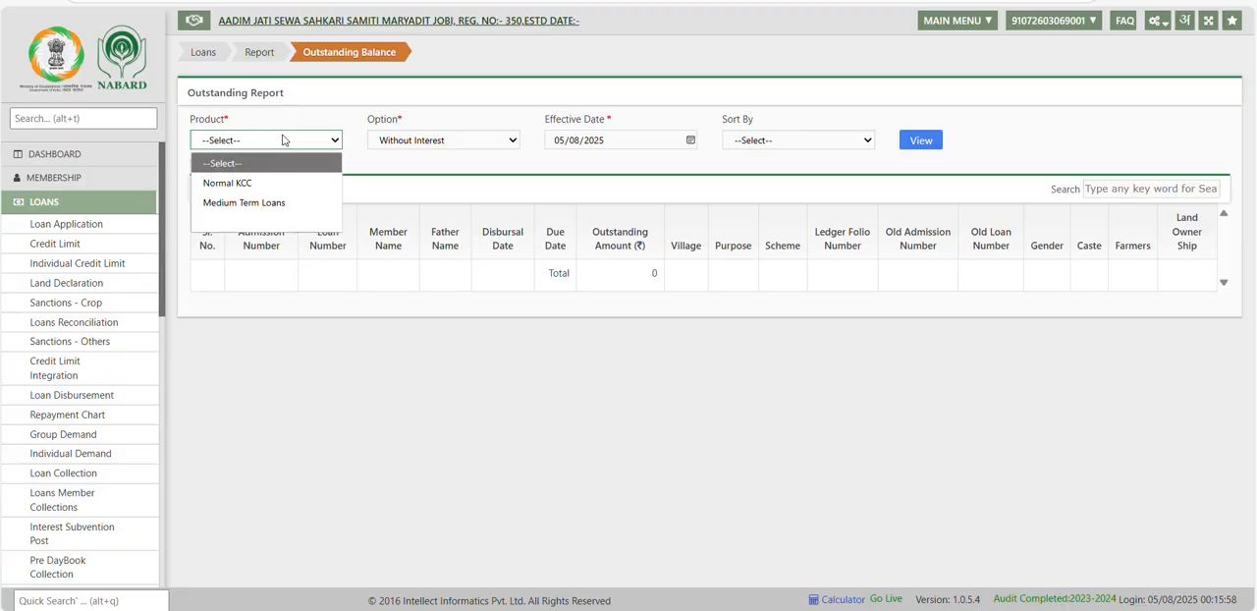
click(267, 183)
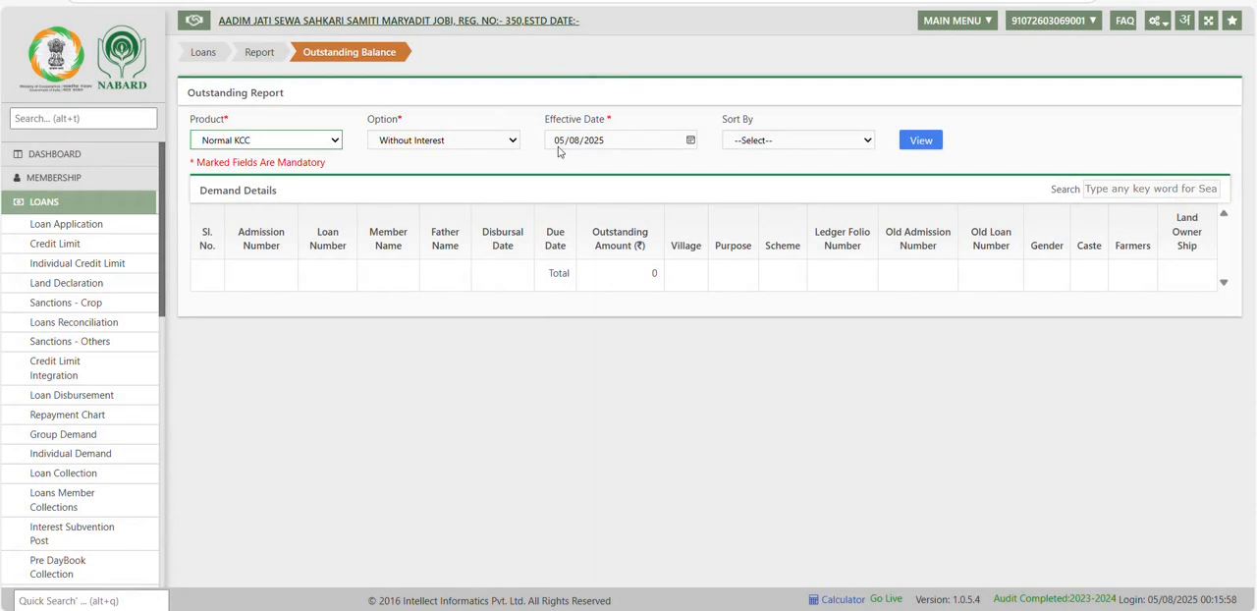
click(559, 147)
text(31/0)
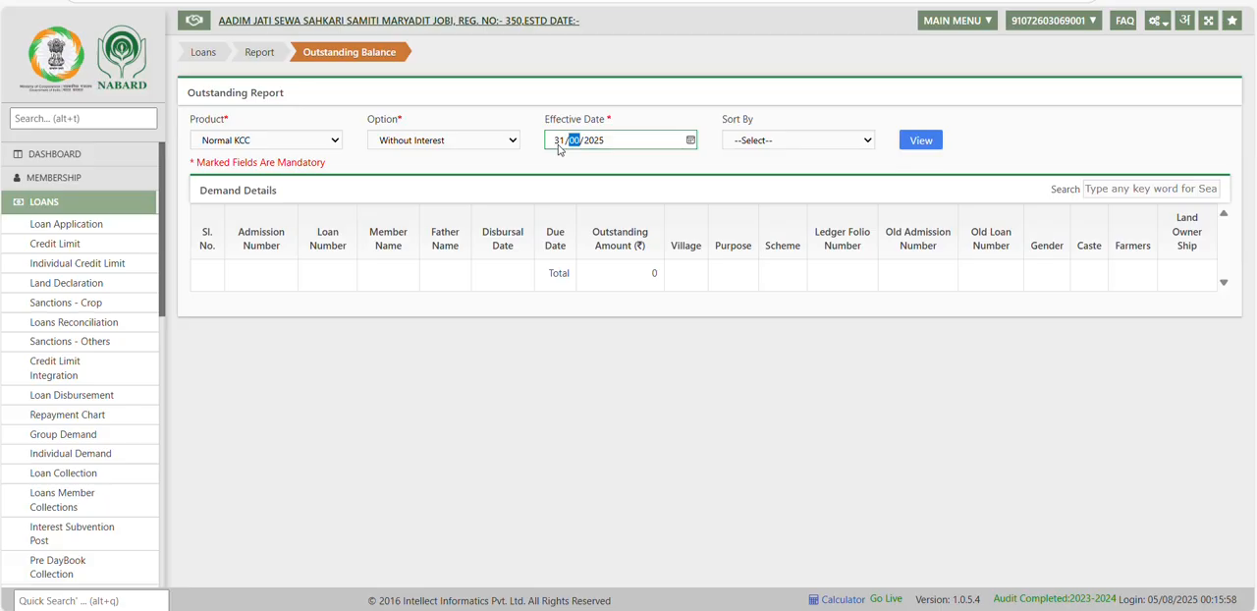
text(3/0020)
click(622, 179)
click(774, 143)
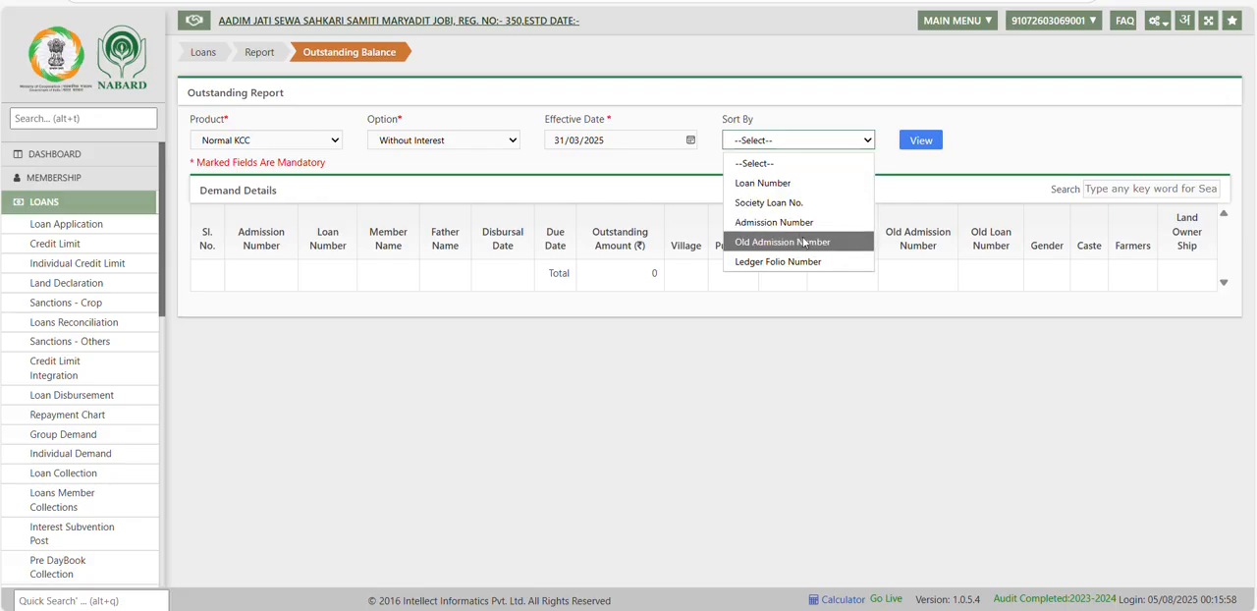
click(778, 183)
click(921, 138)
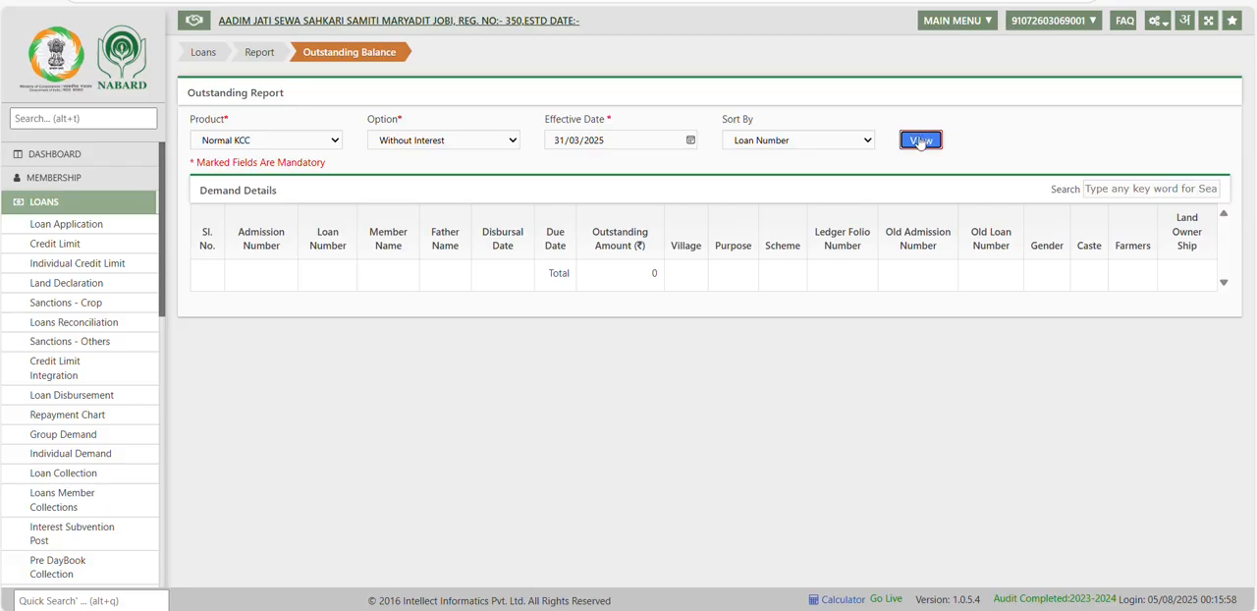
click(921, 140)
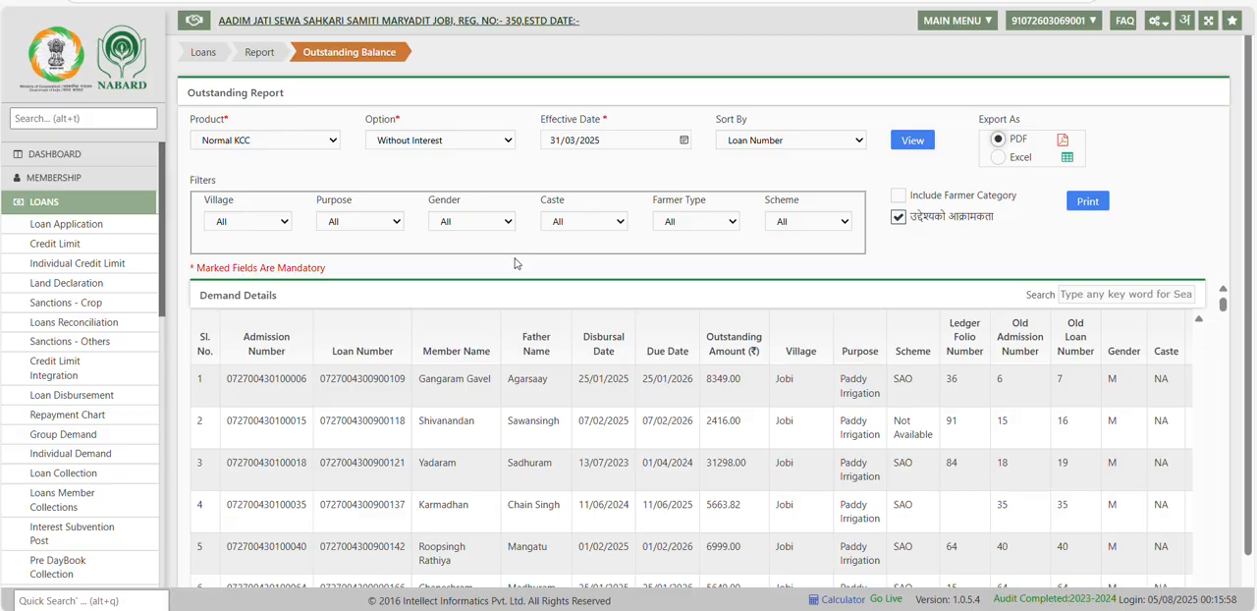
Produce the Outstanding Balance report as a PDF and examine the members' outstanding amounts.
click(1087, 201)
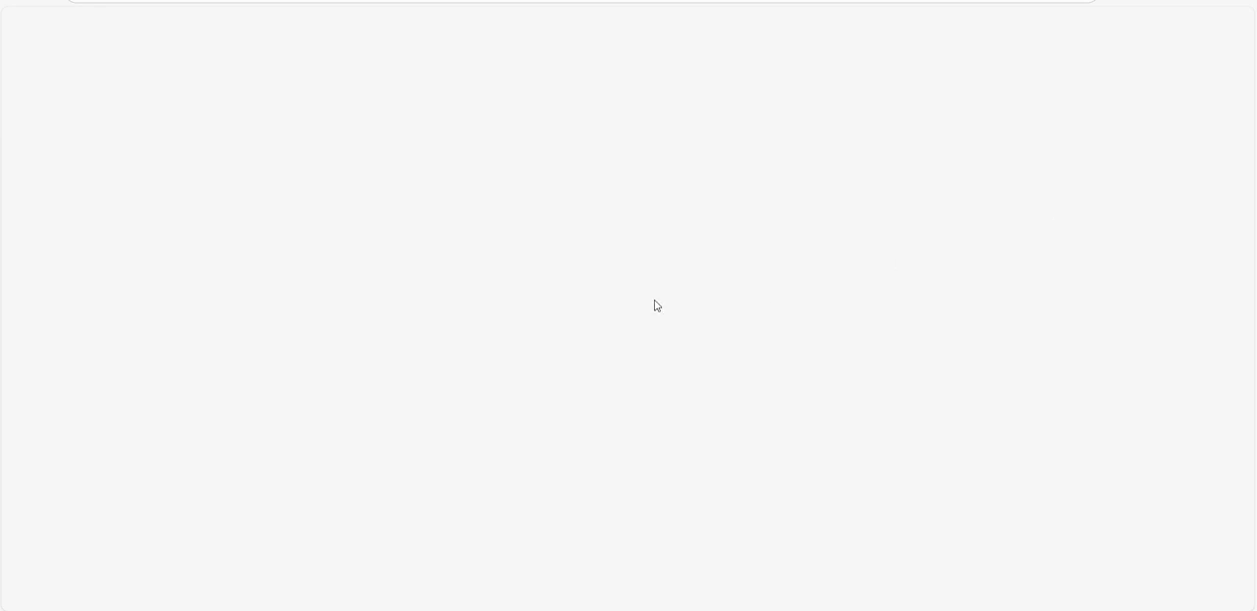
scroll(570, 359, down, 20)
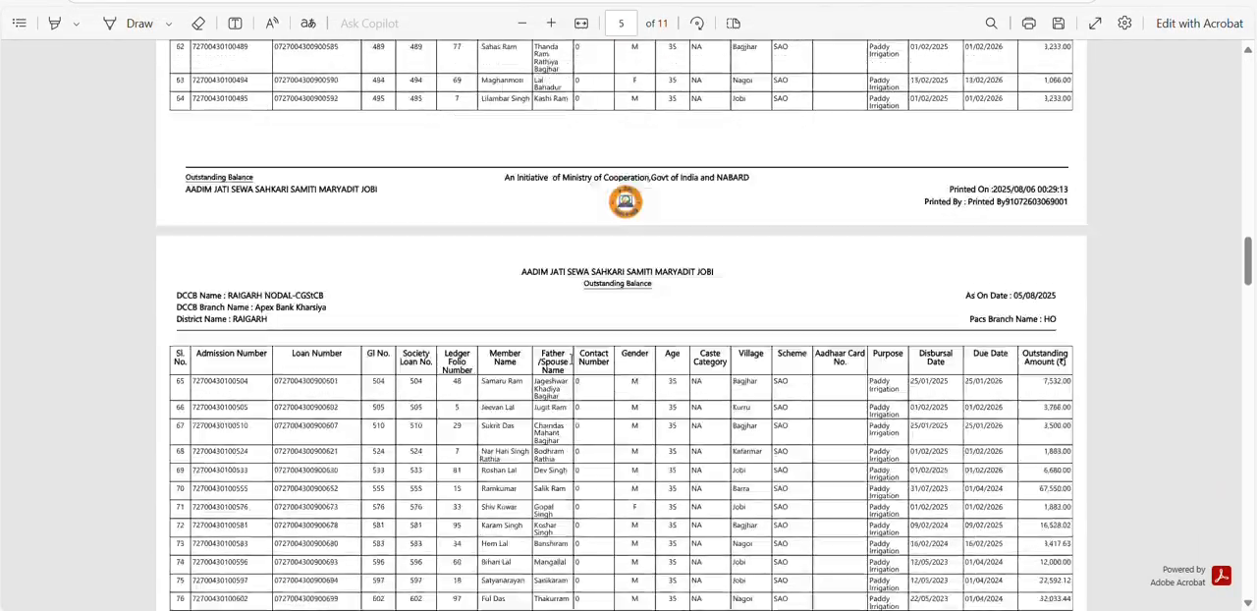
scroll(571, 359, up, 20)
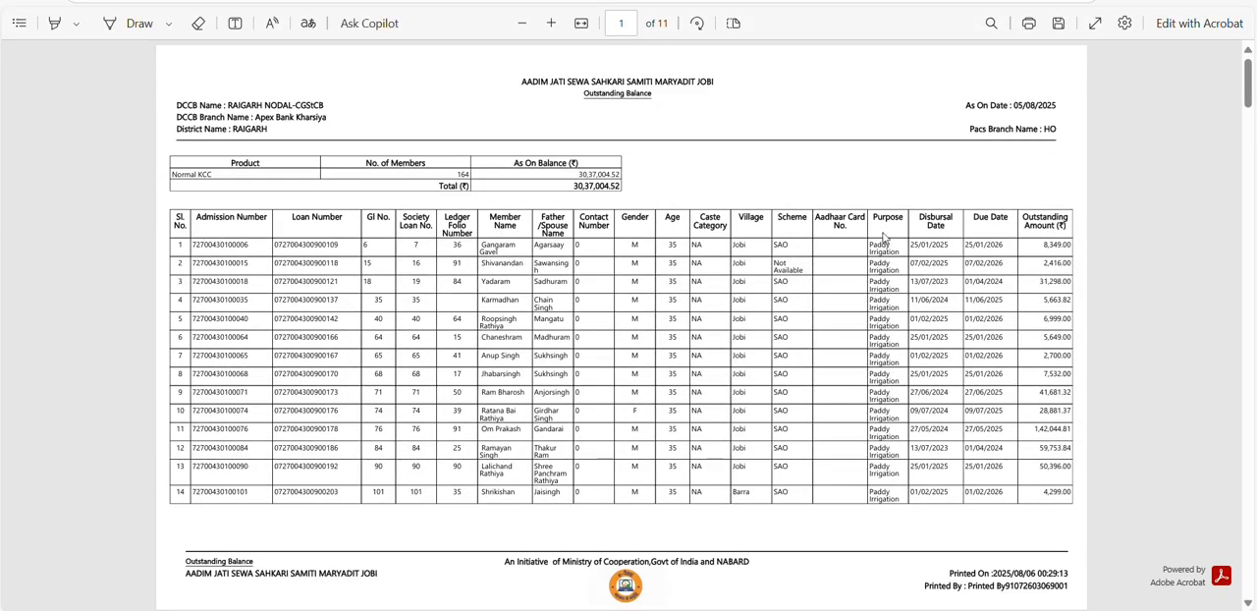
drag(1043, 244, 1071, 281)
click(1039, 264)
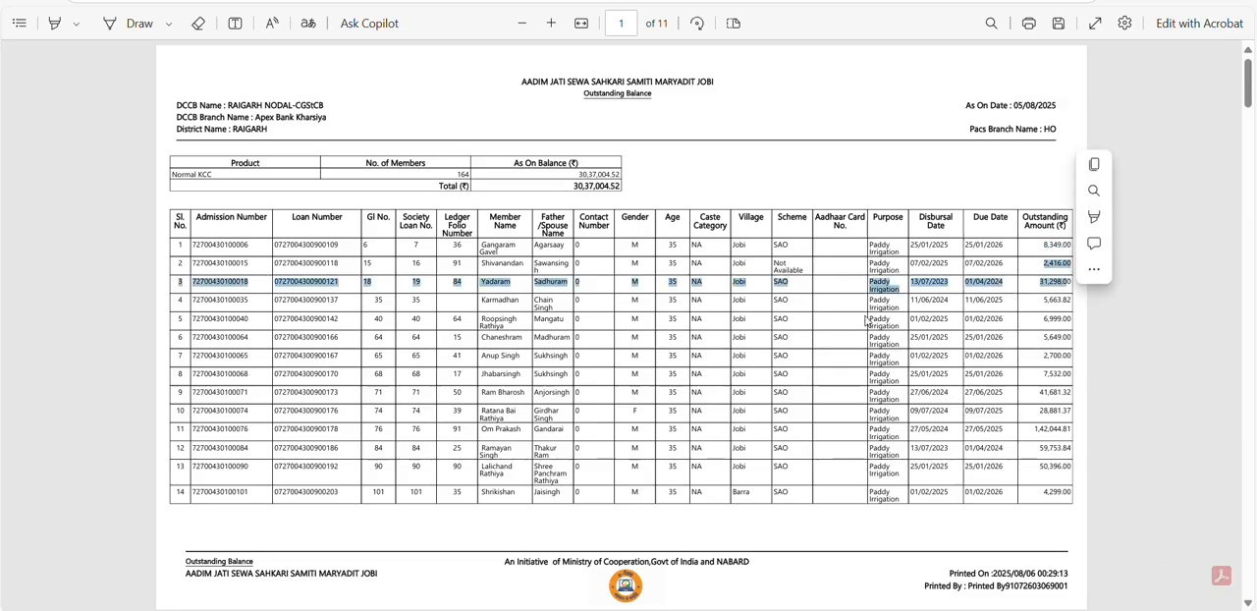
click(656, 314)
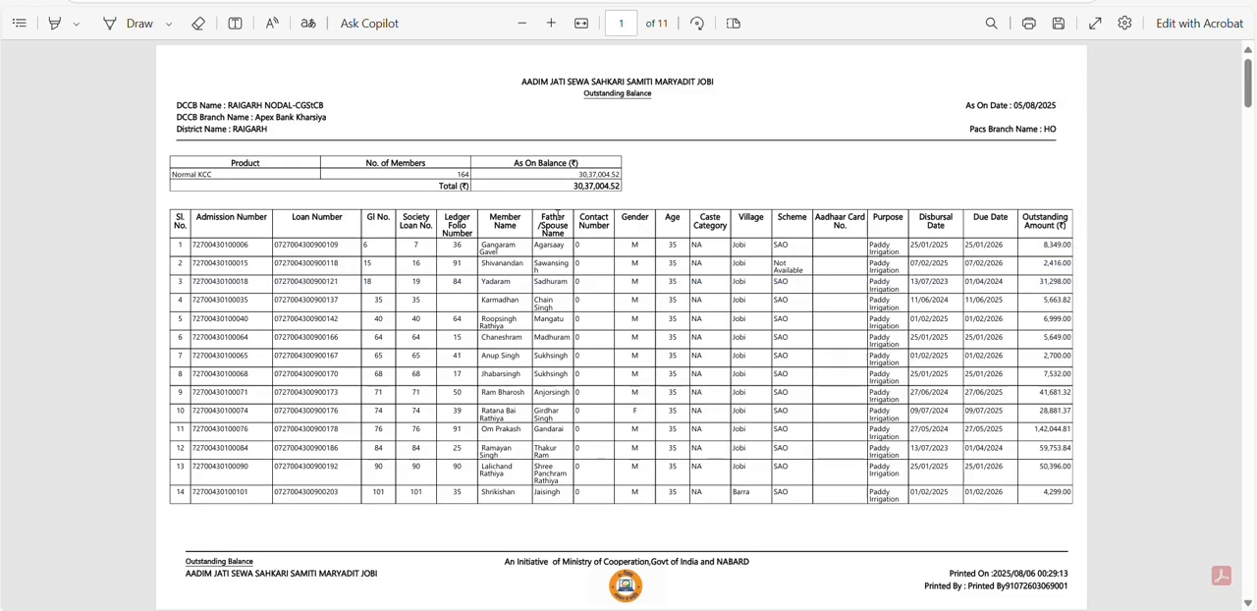